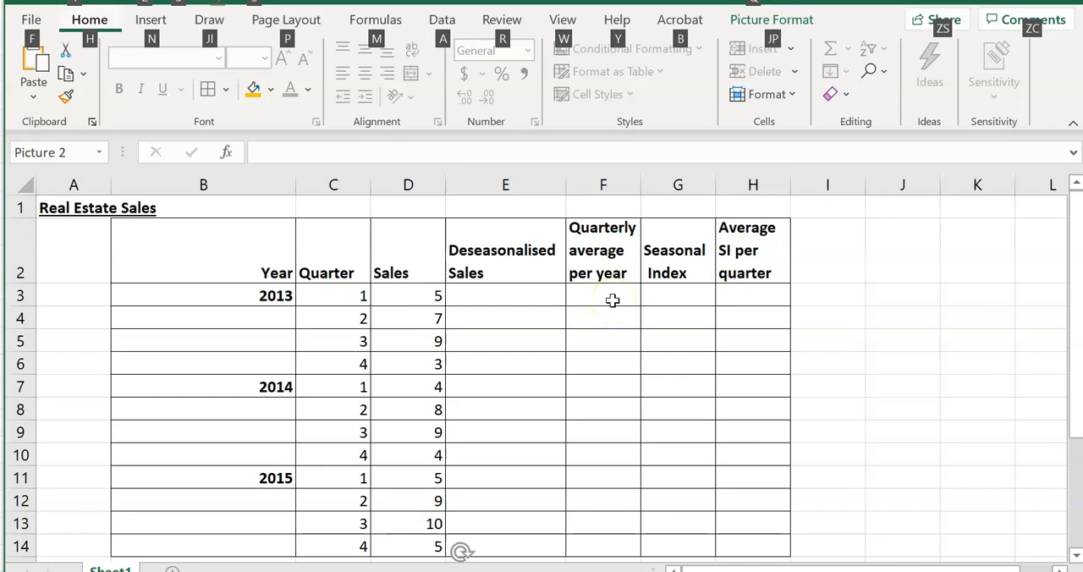
Calculate the 2013 quarterly average in F3 with =AVERAGE(D3:D6)
left_click(612, 301)
type("=ava")
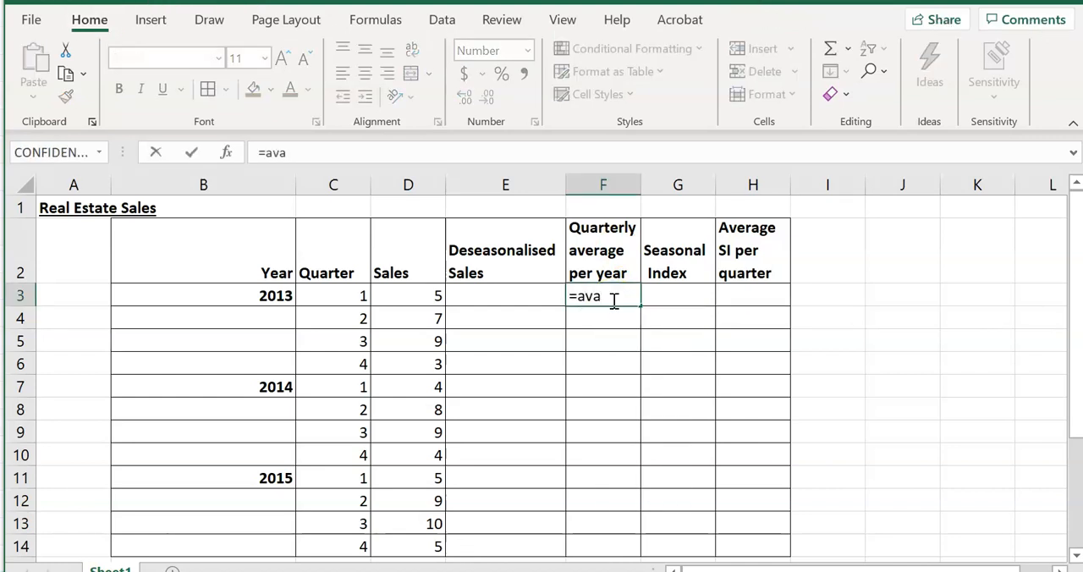
key("BackSpace")
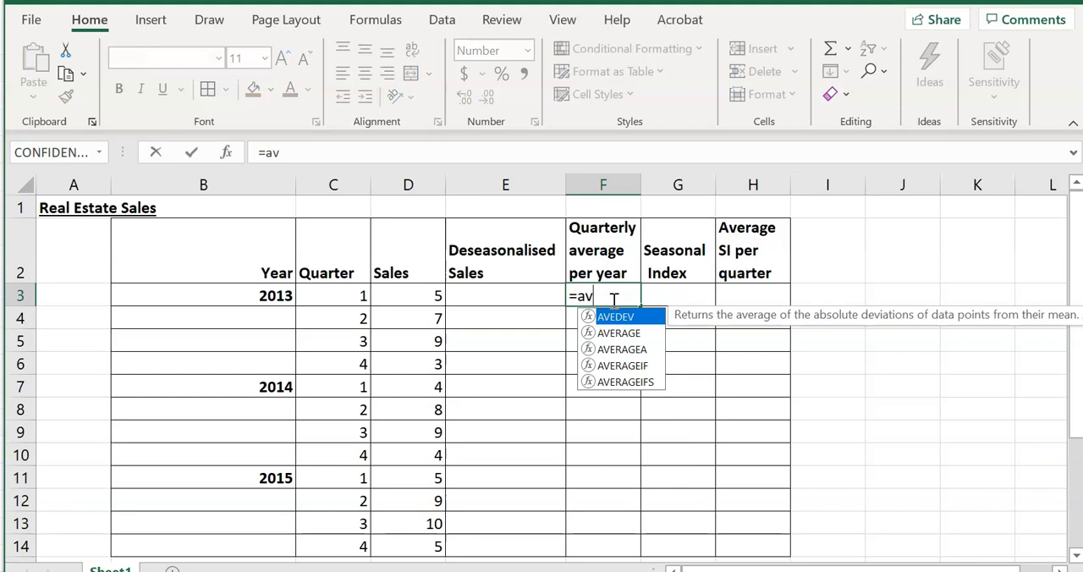
type("er")
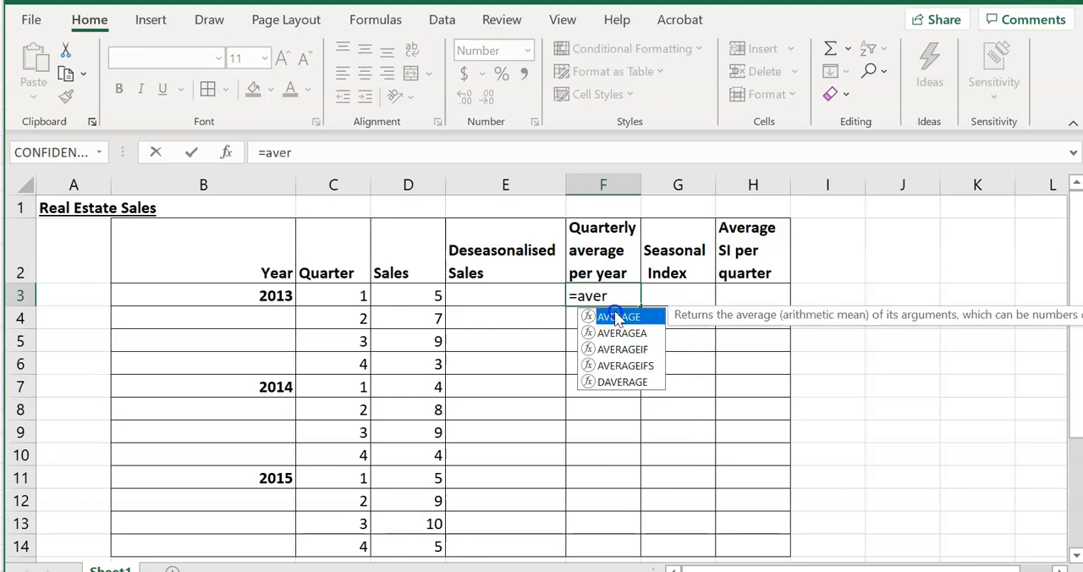
double_click(615, 317)
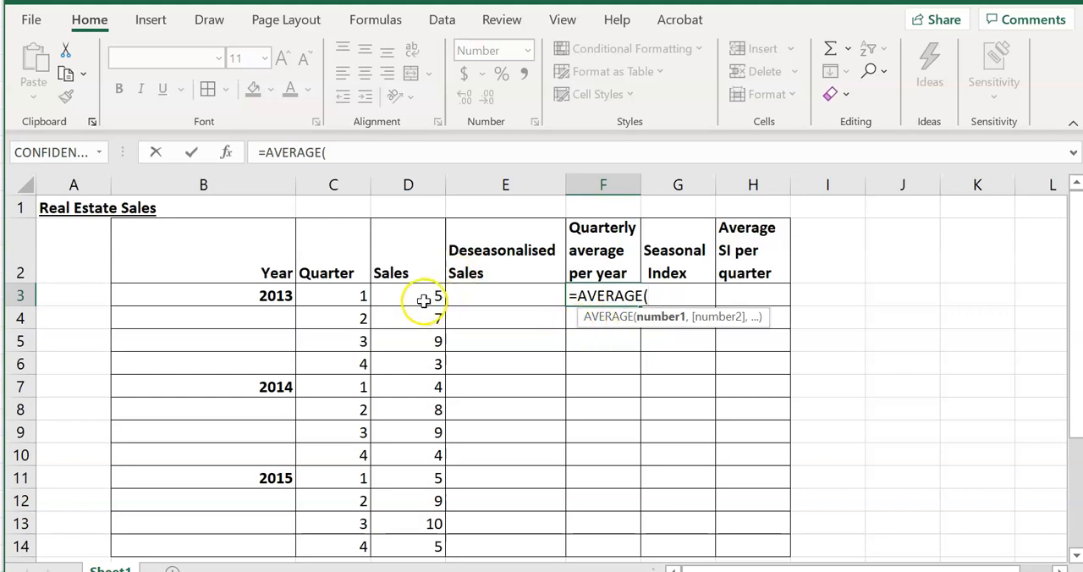
left_click_drag(416, 297, 415, 360)
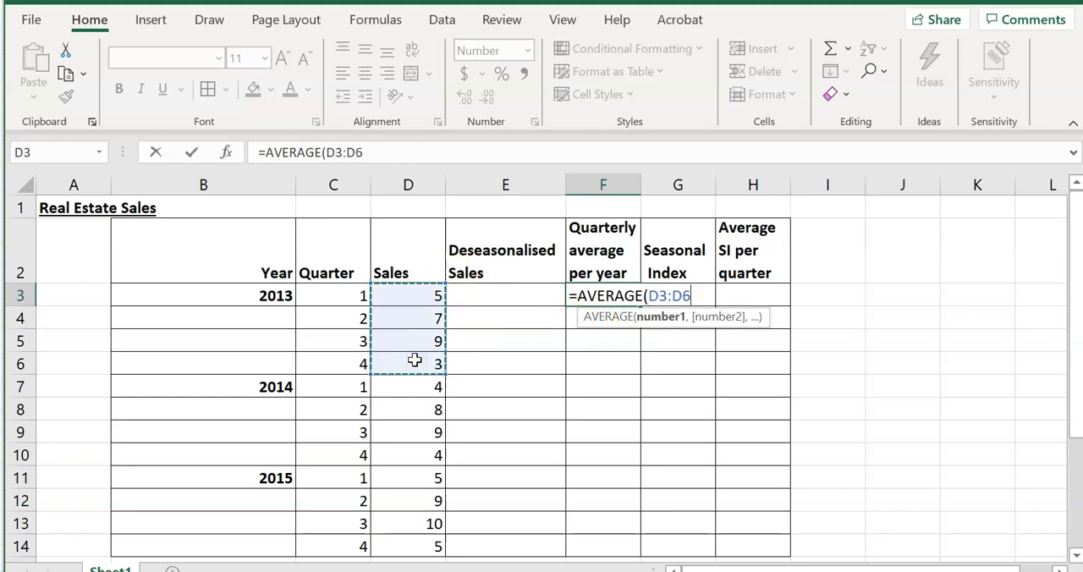
type(")")
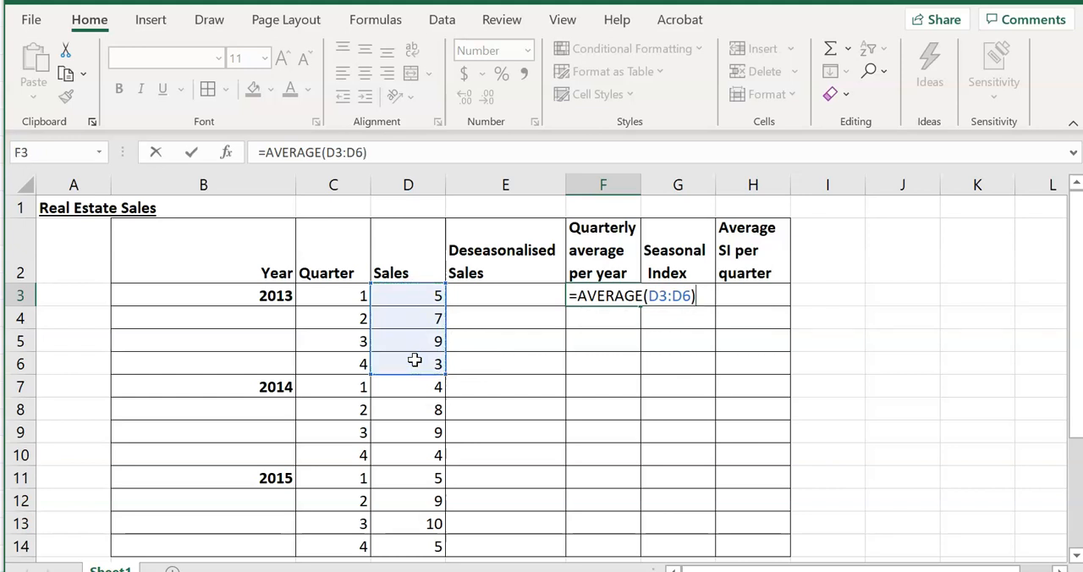
key("Return")
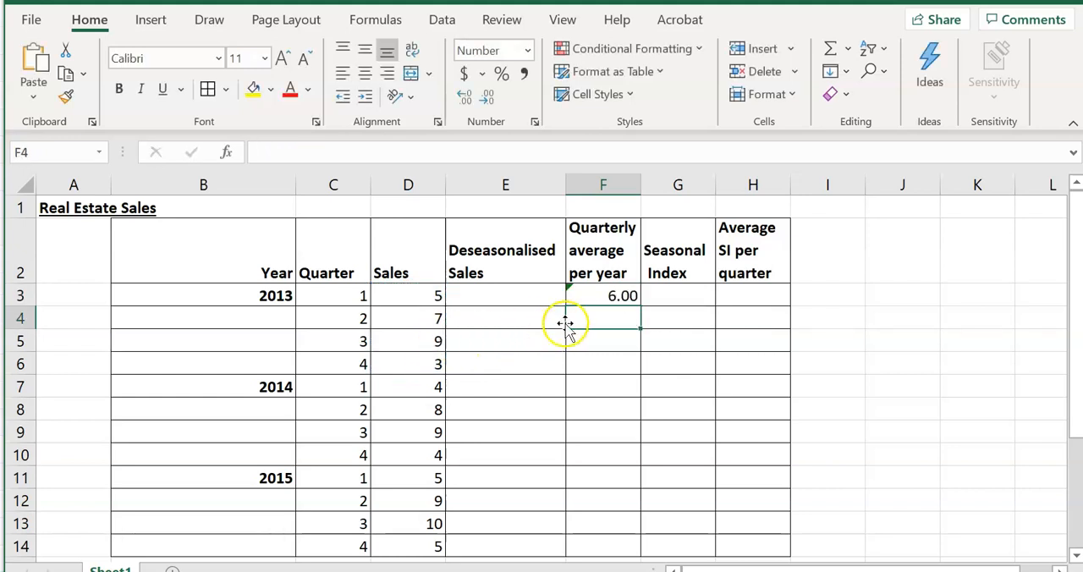
Calculate the 2014 quarterly average in F7 by averaging the sales in D7:D10
left_click(608, 387)
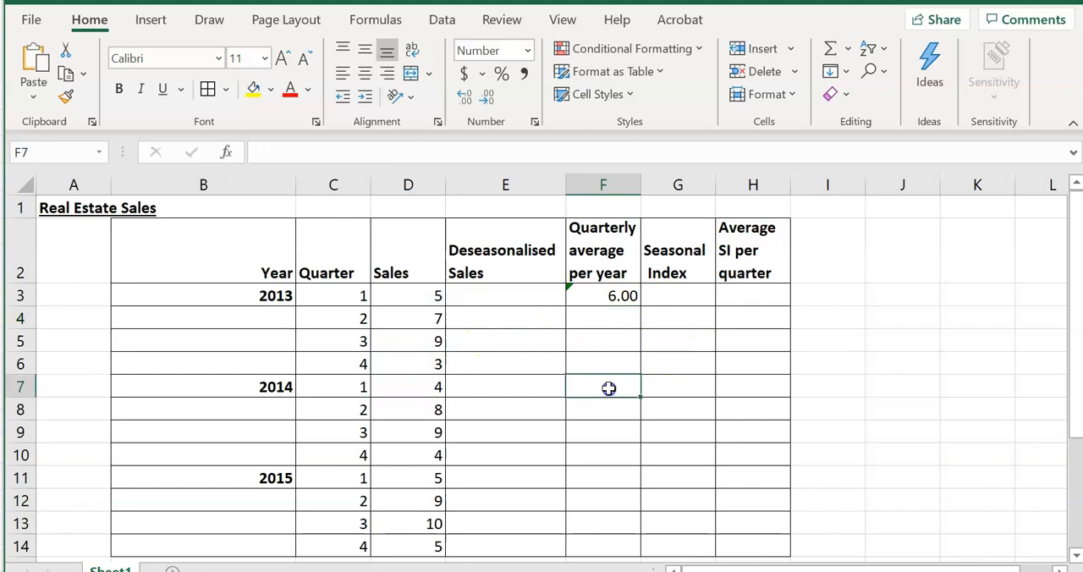
type("=ave")
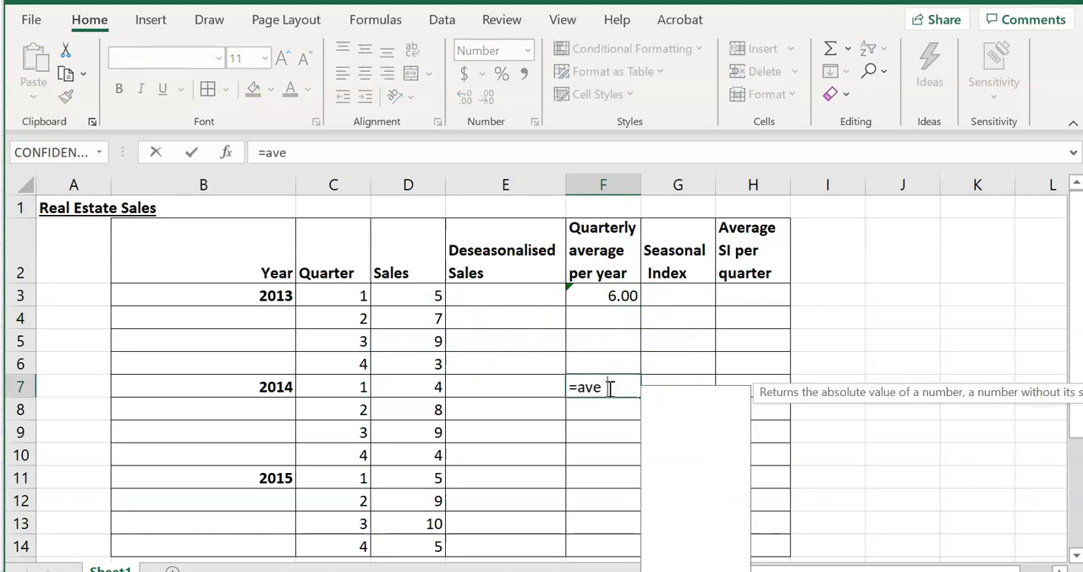
type("rage(")
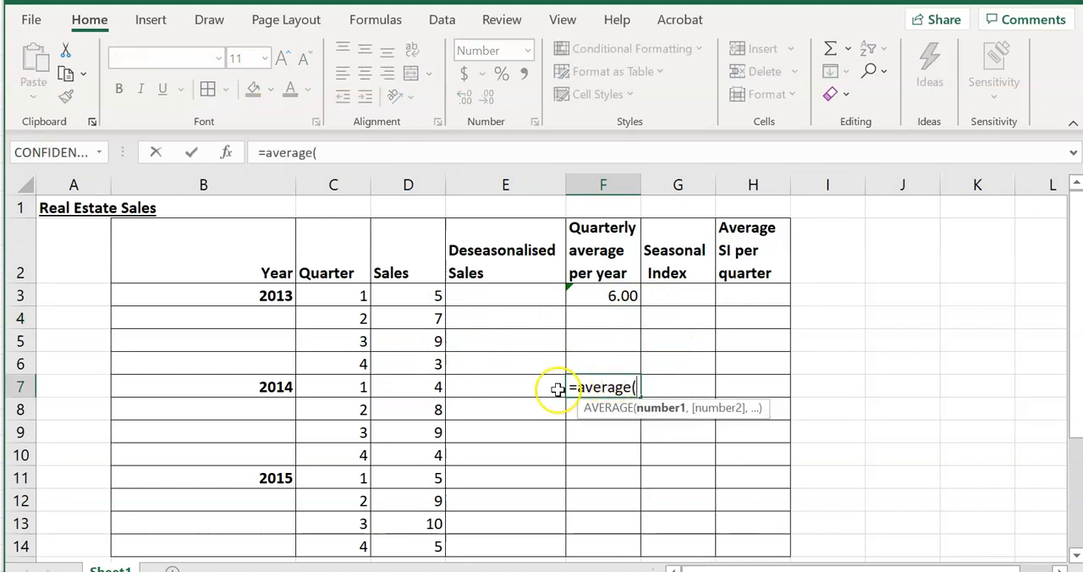
left_click_drag(435, 385, 426, 452)
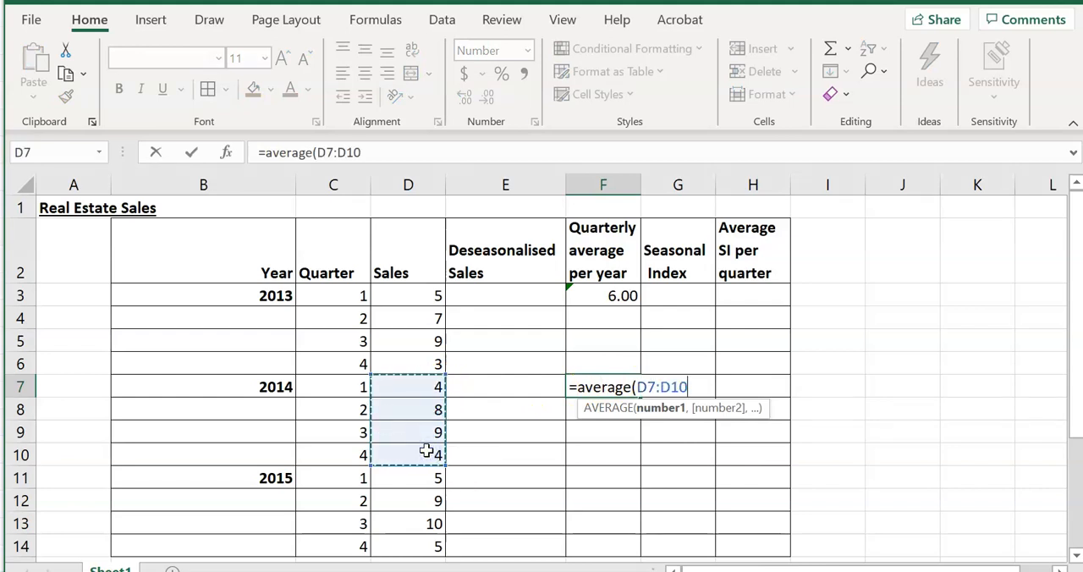
key("Return")
Calculate the 2015 quarterly average in F11 with =AVERAGE(D11:D14)
left_click(589, 475)
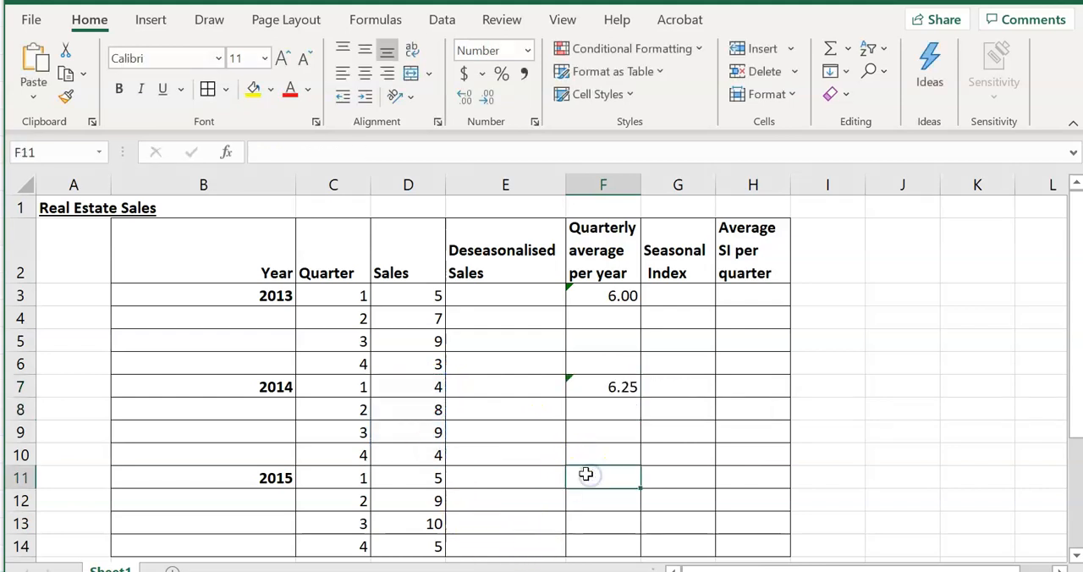
type("=AVERAGE(")
left_click_drag(423, 473, 432, 544)
type(")")
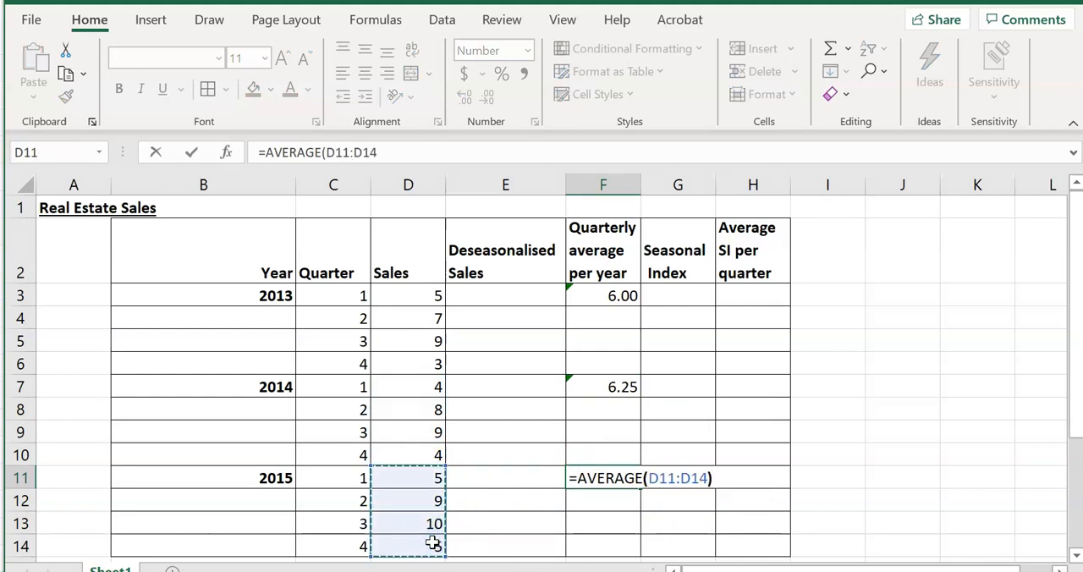
key("Return")
Enter the first seasonal index in G3 as the quarter's sales divided by the 2013 average, =D3/F3
left_click(647, 296)
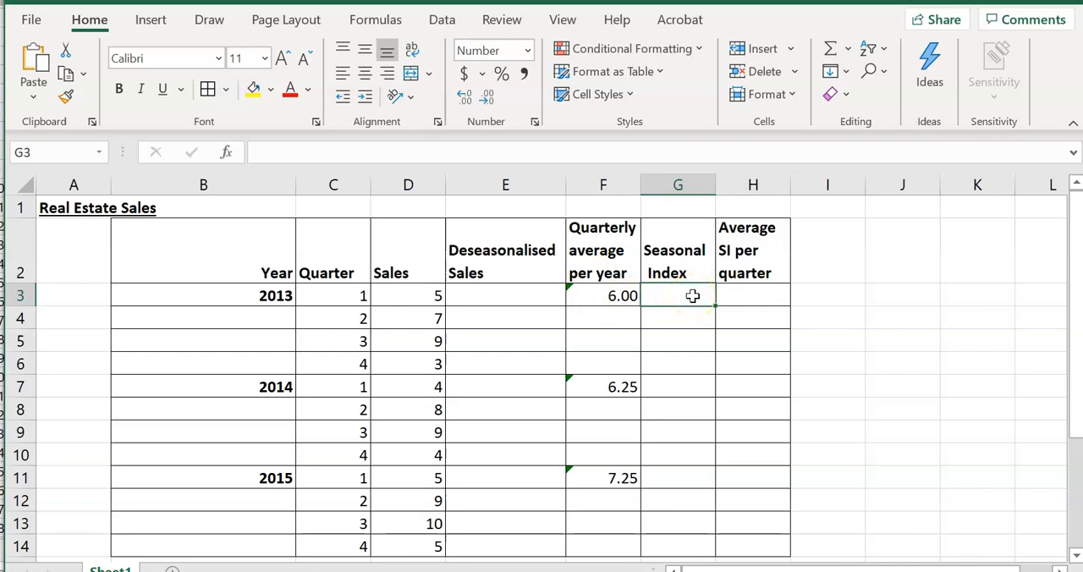
type("=")
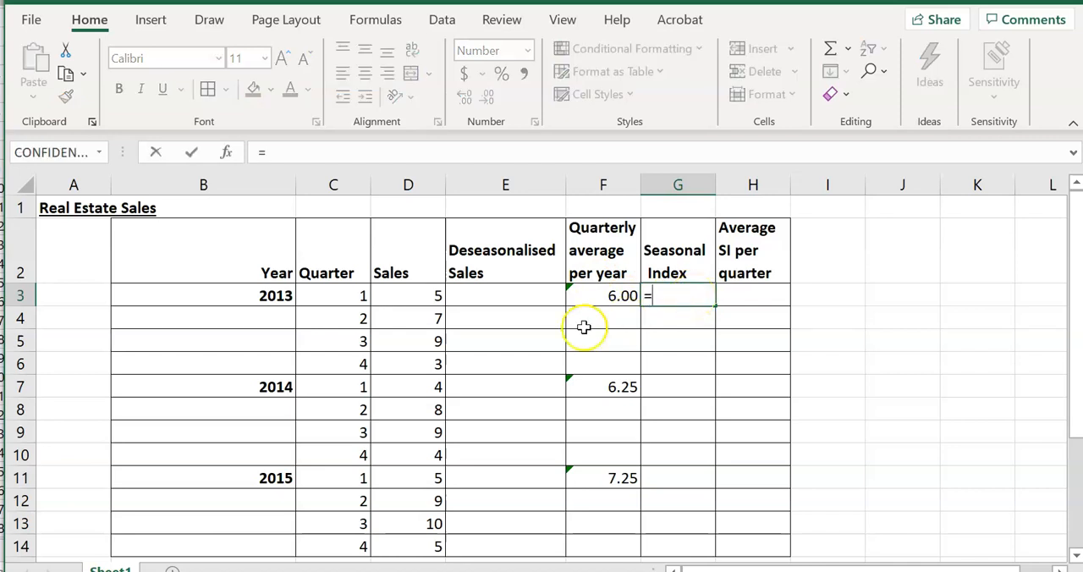
left_click(422, 295)
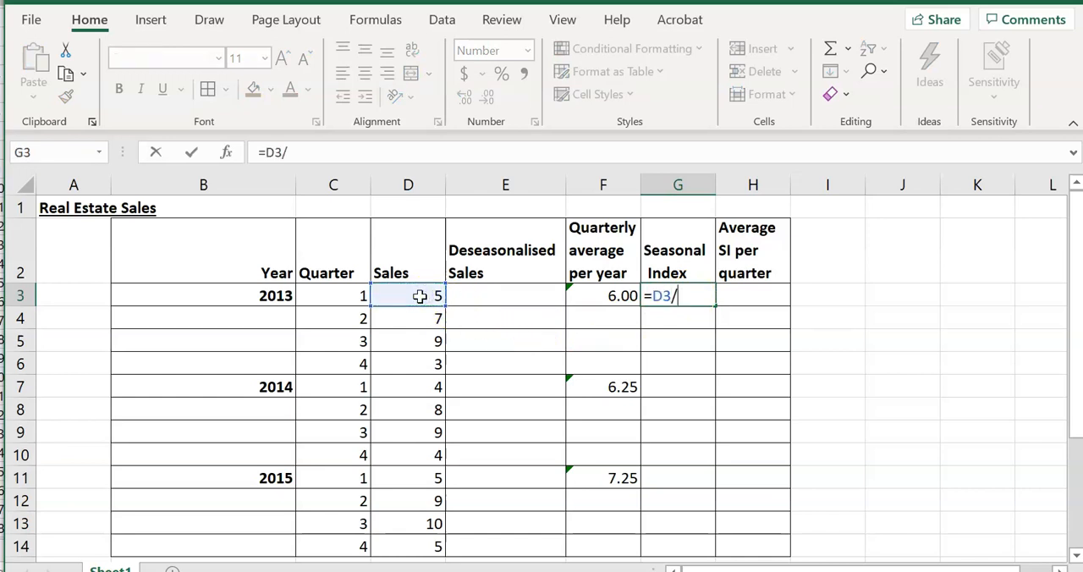
left_click(622, 297)
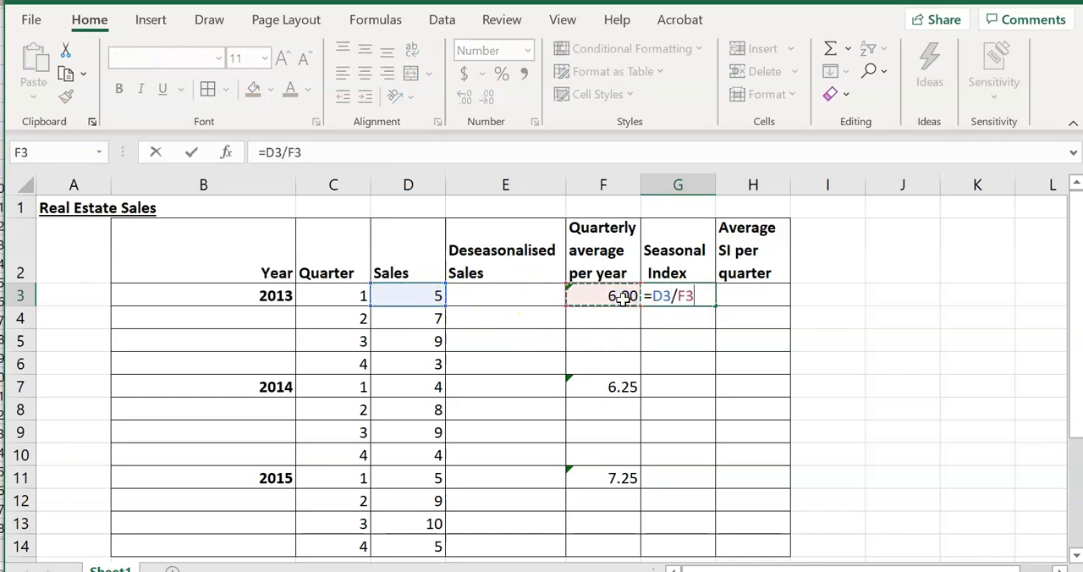
key("ctrl+Return")
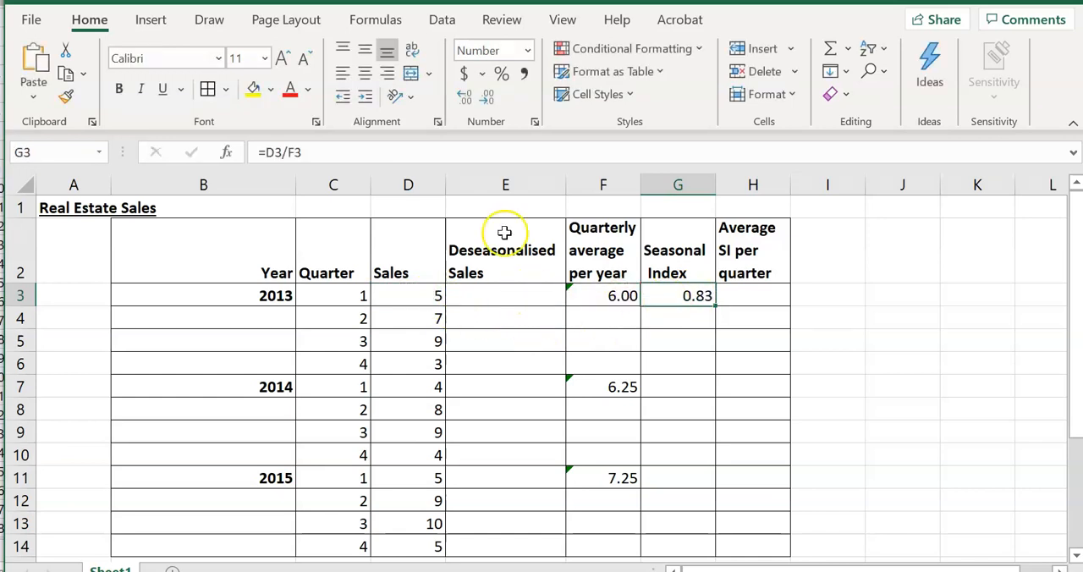
Lock the average's row in the G3 formula as =D3/F$3, fill it down to G6 and check the formula in G4
left_click(296, 152)
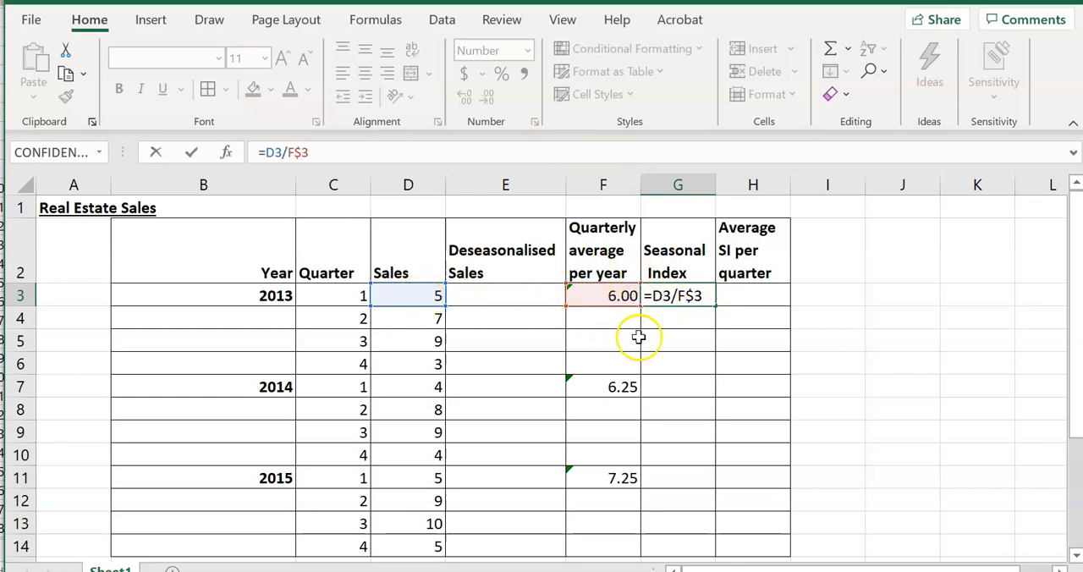
key("ctrl+Return")
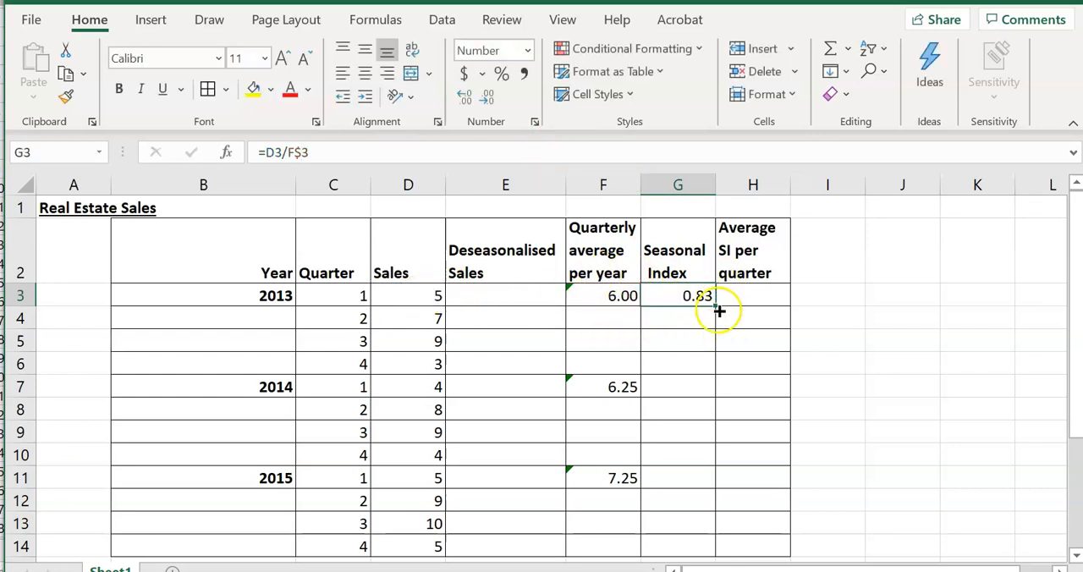
left_click_drag(716, 309, 708, 369)
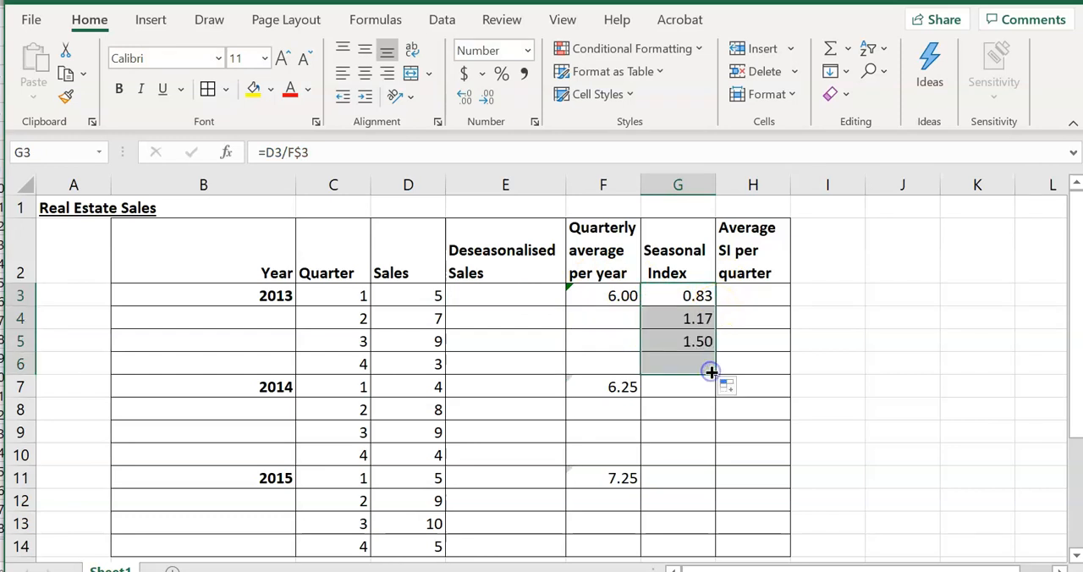
left_click(664, 319)
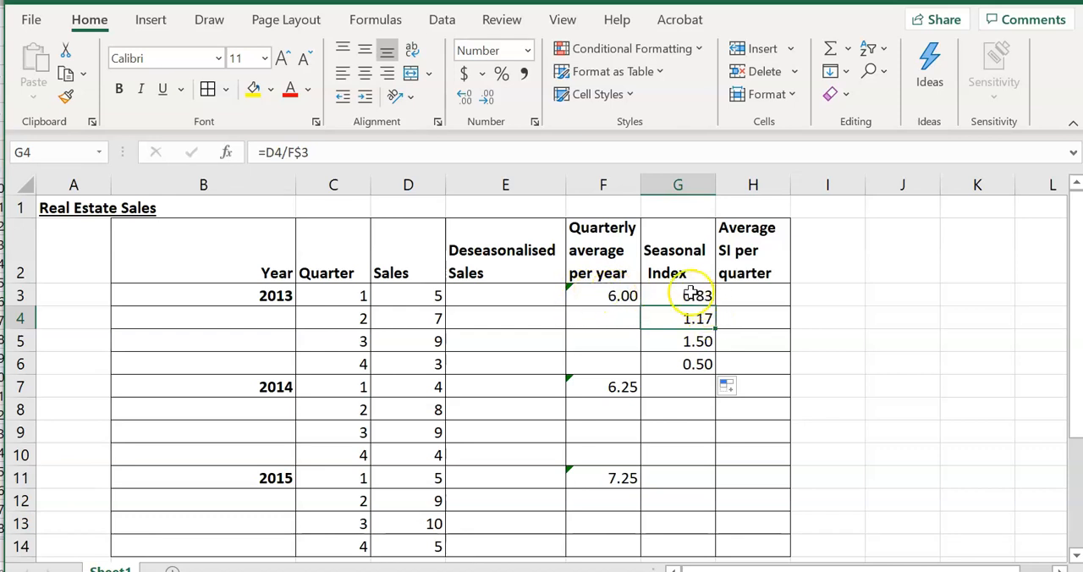
Check the total of the 2013 seasonal indices with a temporary =SUM(G3:G6) in J3, and clear that cell
left_click(916, 302)
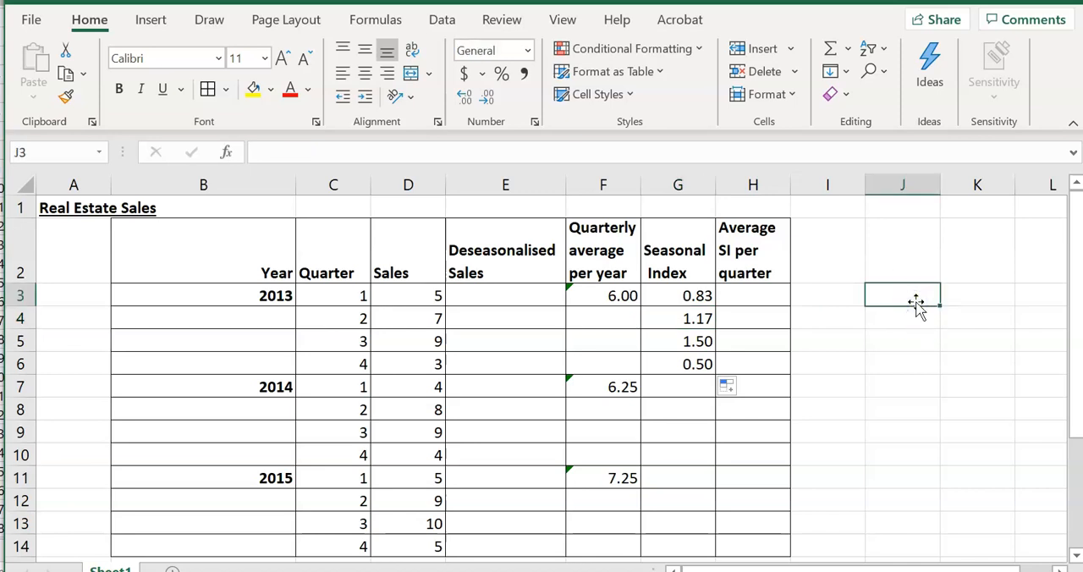
type("=sum")
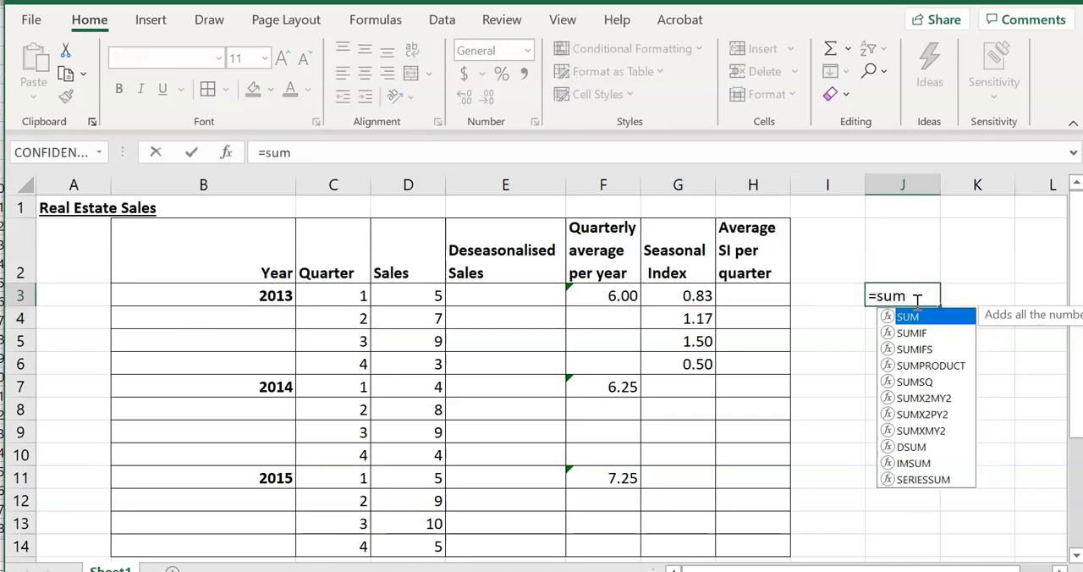
type("(")
left_click_drag(679, 295, 681, 366)
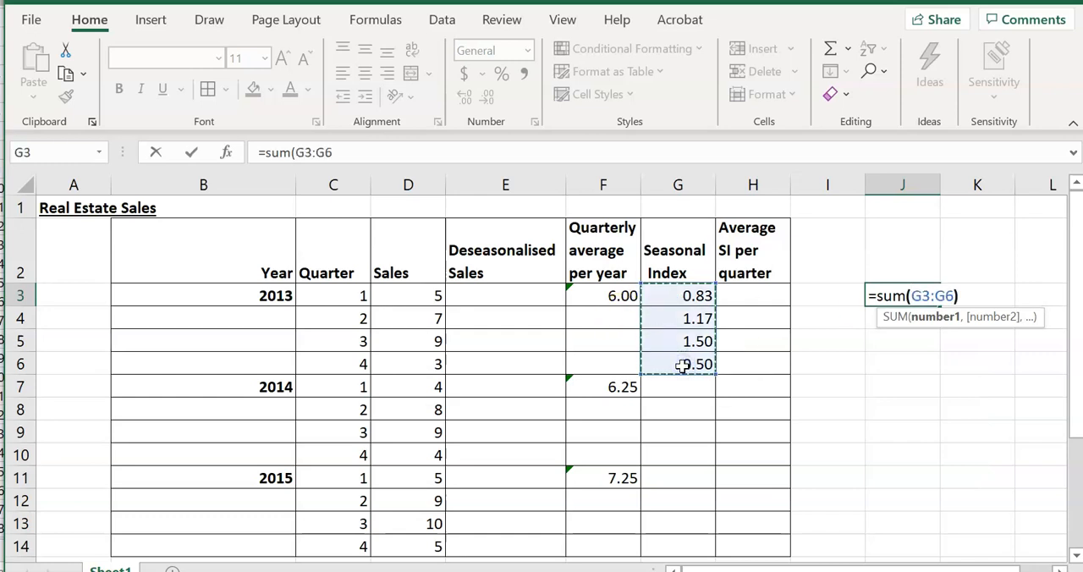
key("Return")
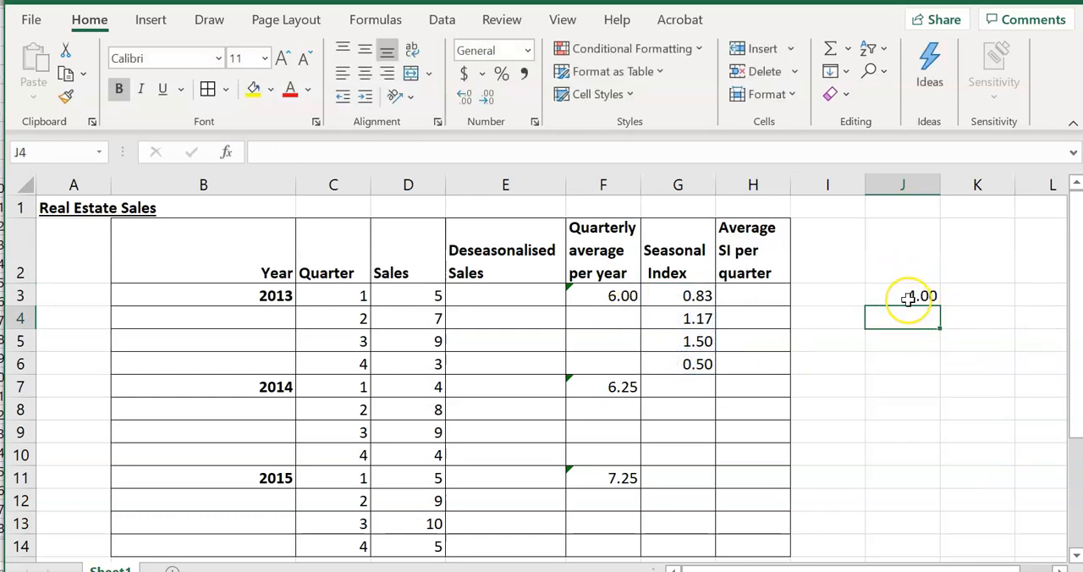
left_click(907, 300)
key("Delete")
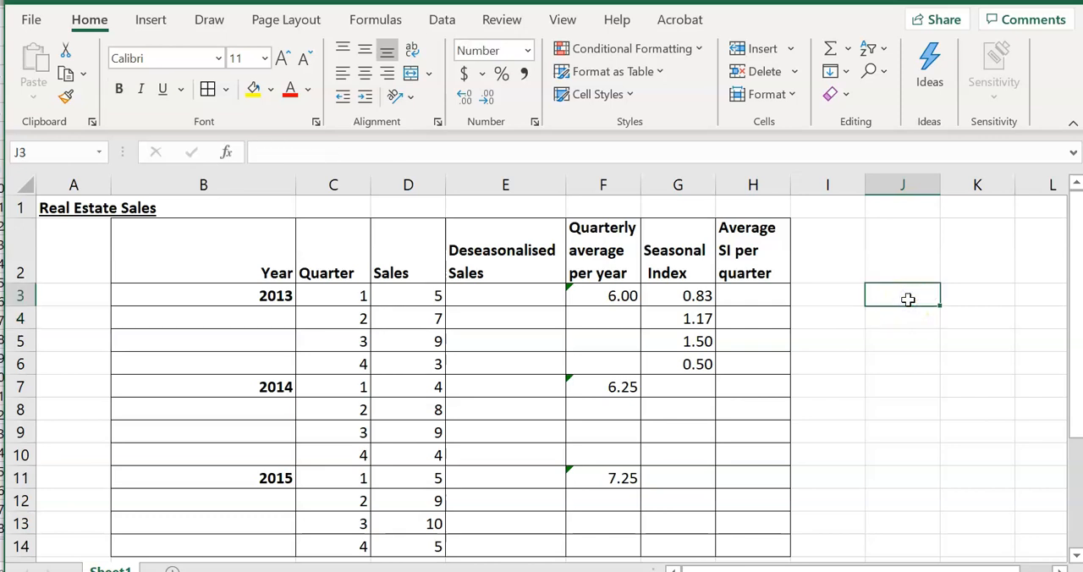
Calculate the 2014 seasonal indices by entering =D7/F$7 in G7 and filling it down to G10
left_click(678, 388)
type("=")
left_click(424, 390)
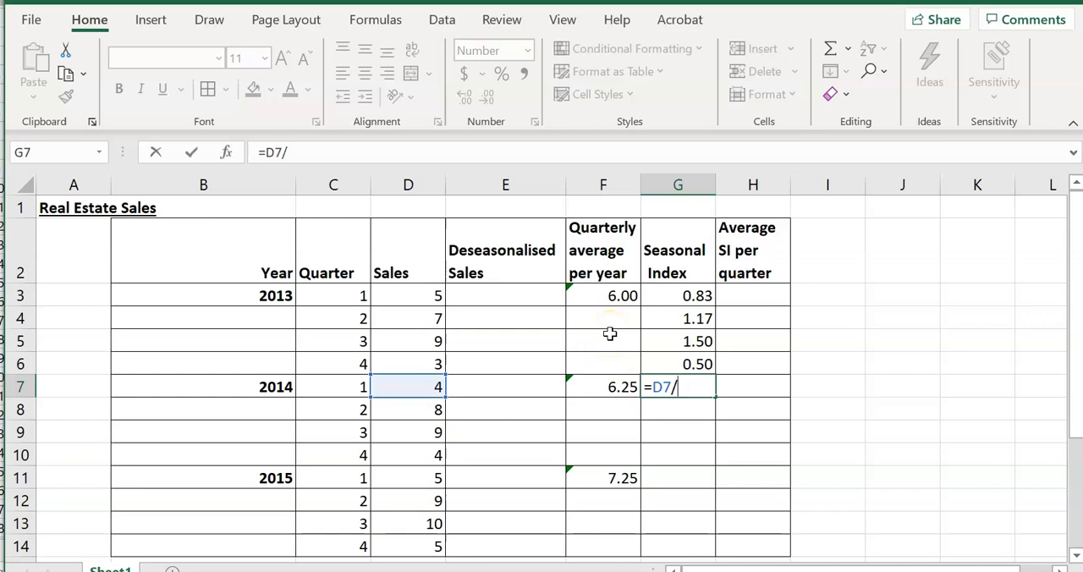
left_click(610, 387)
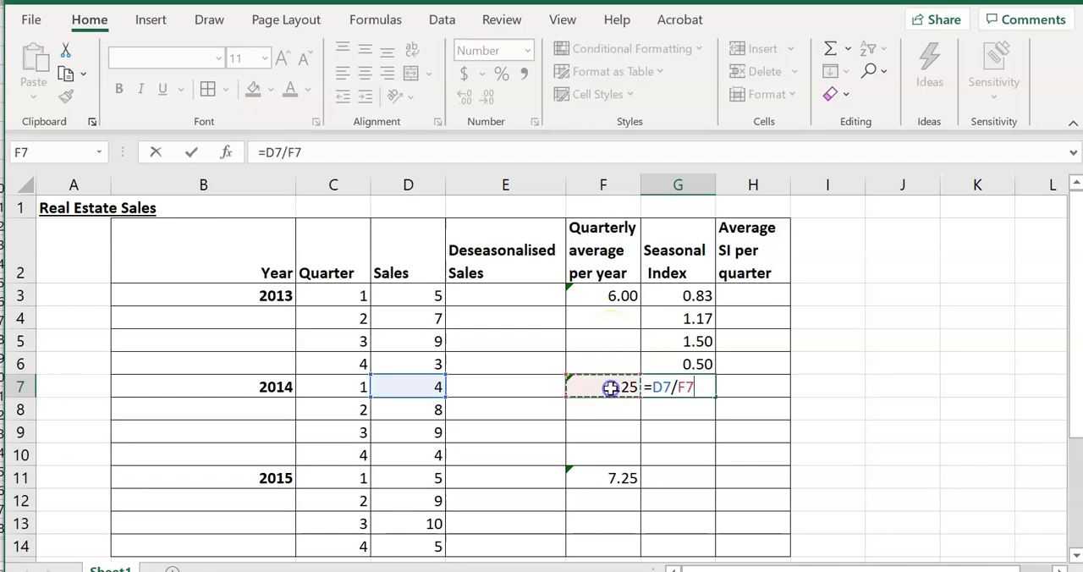
left_click(297, 153)
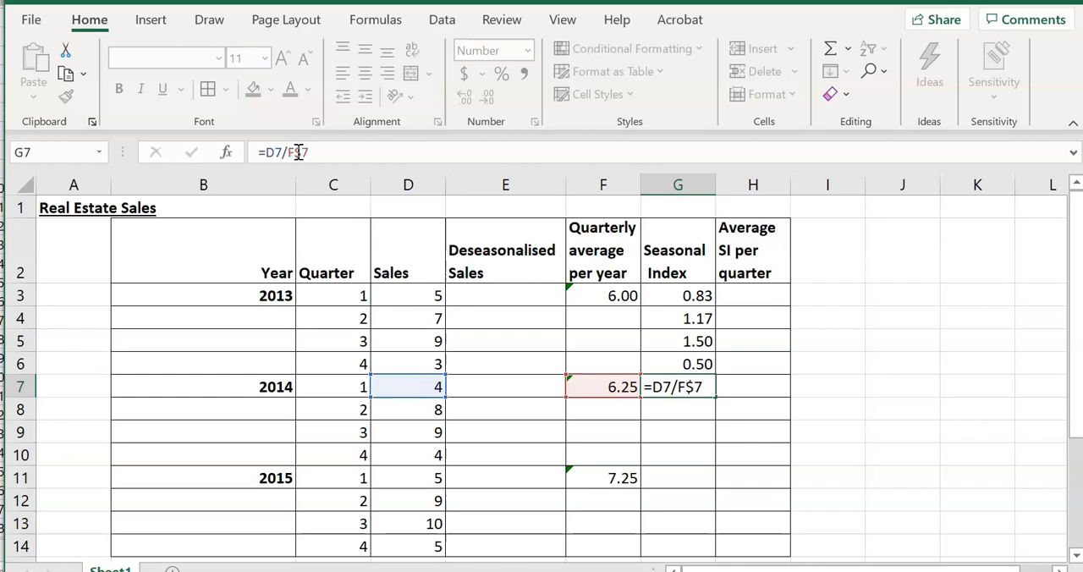
type("$")
key("Return")
left_click(694, 387)
left_click_drag(716, 395, 699, 466)
Calculate the 2015 seasonal indices by entering =D11/F$11 in G11 and filling it down to G14
left_click(687, 479)
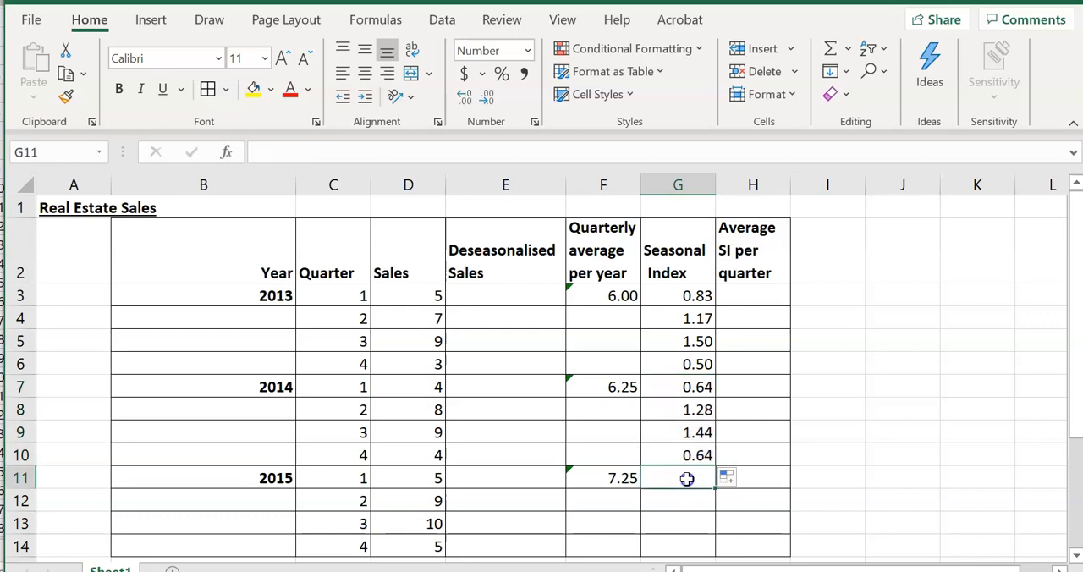
type("=")
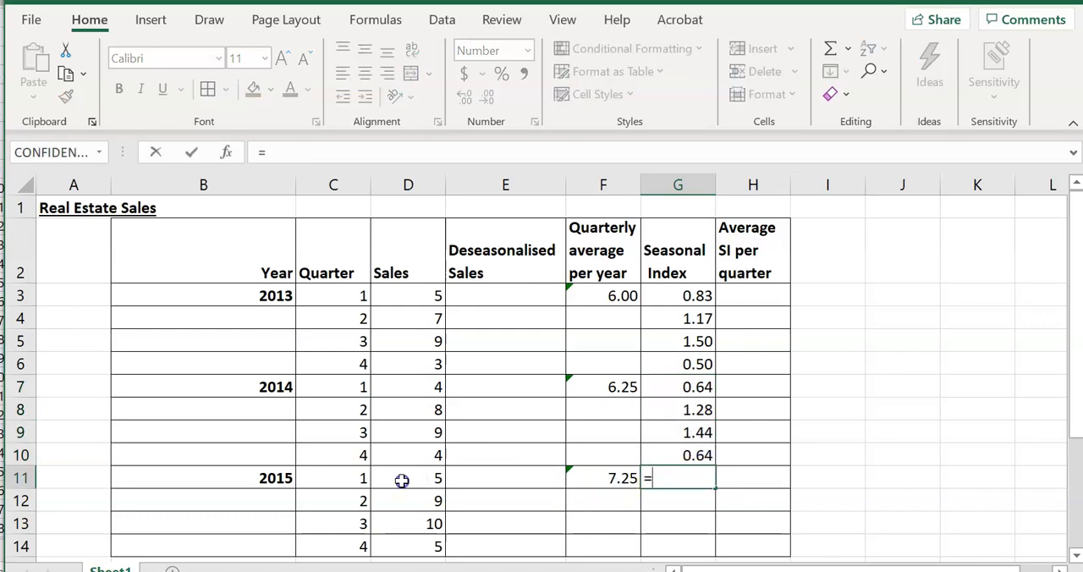
left_click(402, 480)
type("/")
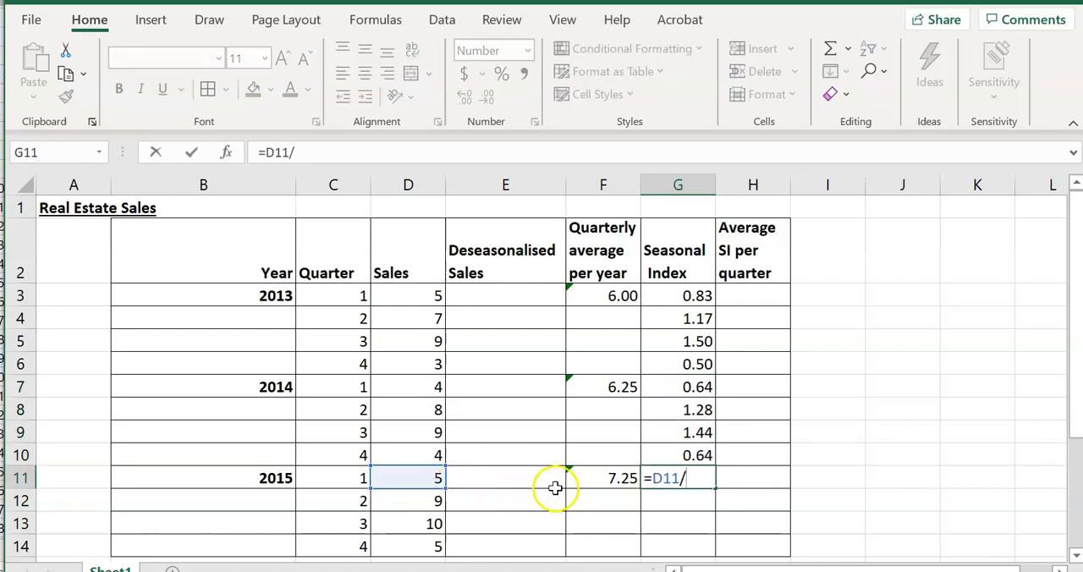
left_click(575, 480)
left_click(305, 152)
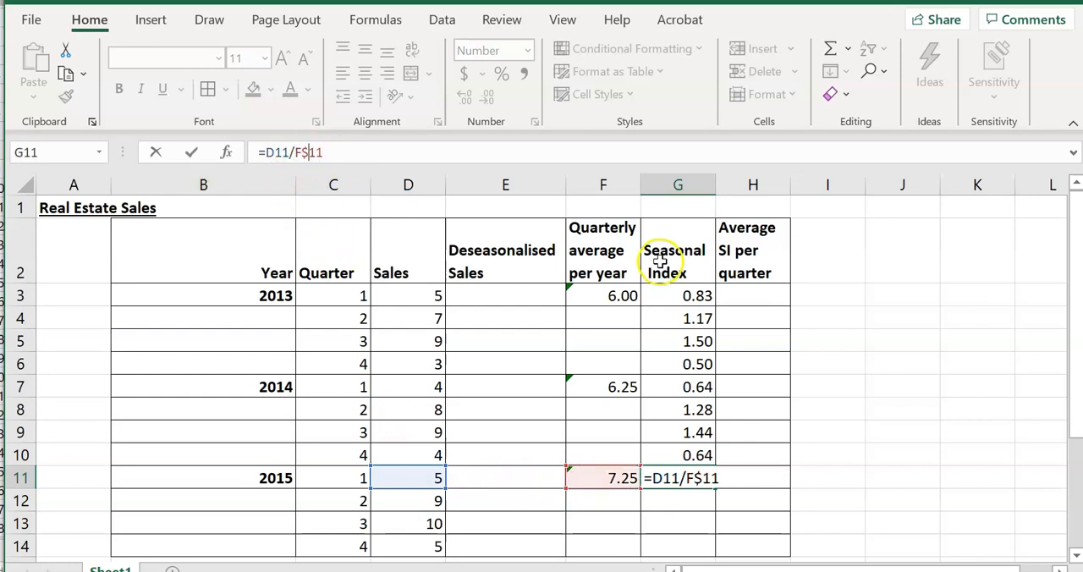
key("Return")
left_click(665, 477)
left_click_drag(711, 490, 707, 546)
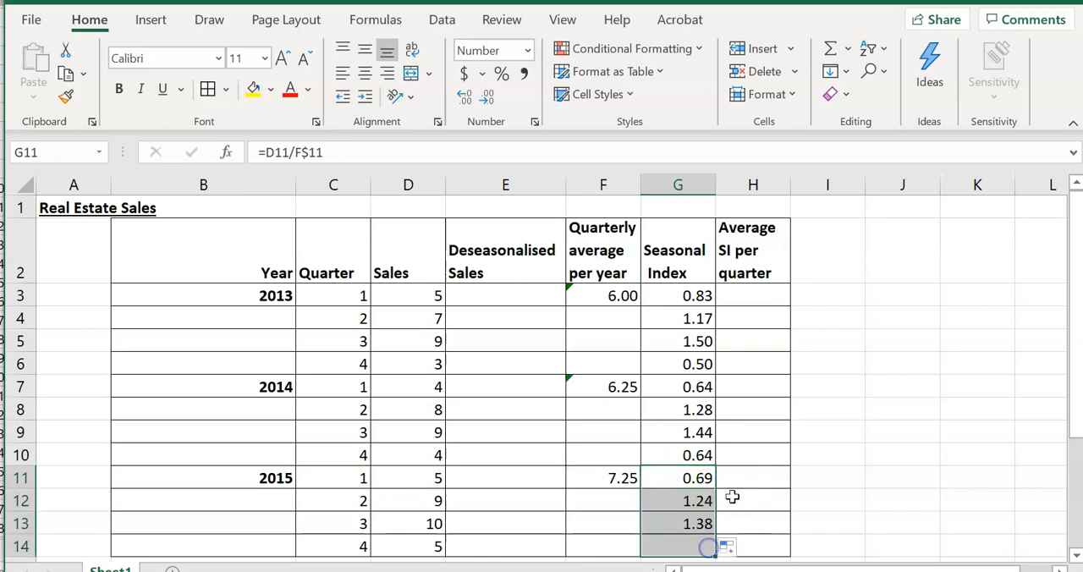
Check the total of the 2014 seasonal indices by entering =SUM(G7:G10) in J7
left_click(901, 384)
type("=sum")
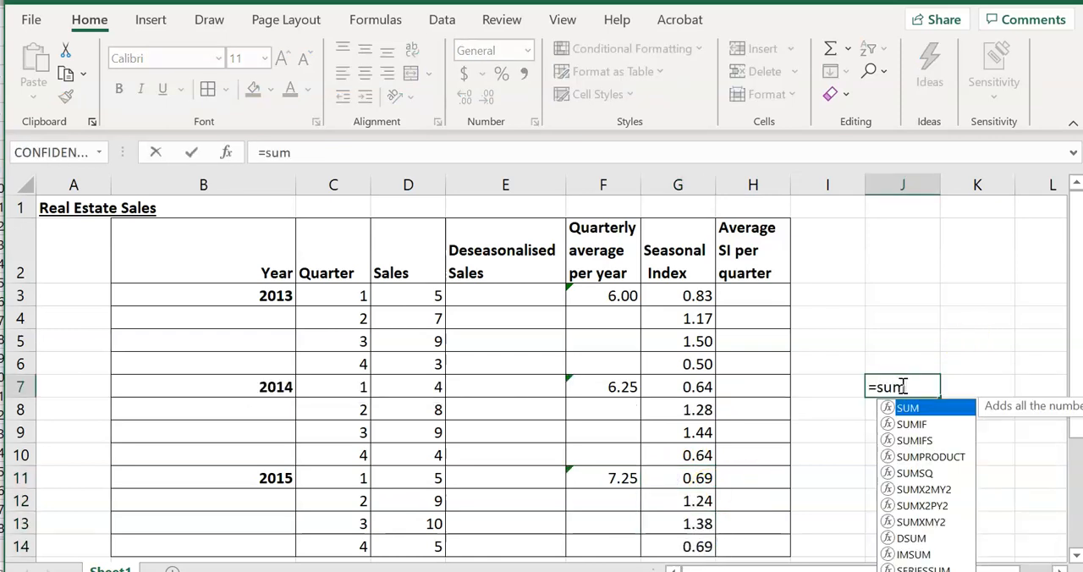
type("(")
left_click_drag(702, 387, 713, 455)
key("Return")
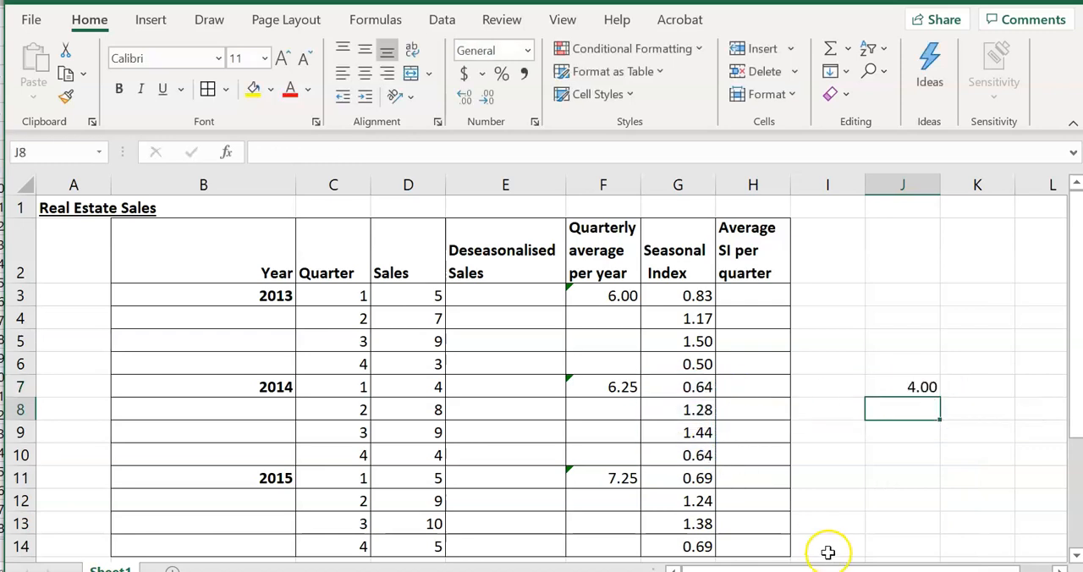
Check the total of the 2015 seasonal indices with =SUM(G11:G14) in J11, and clear the temporary sums in J7:J11
left_click(882, 476)
type("=")
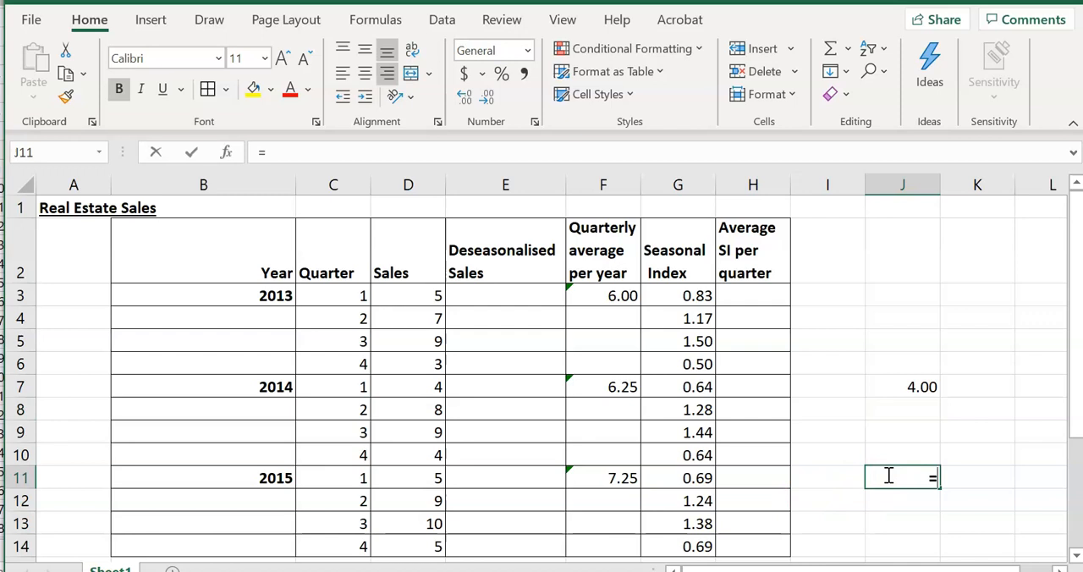
type("sum(")
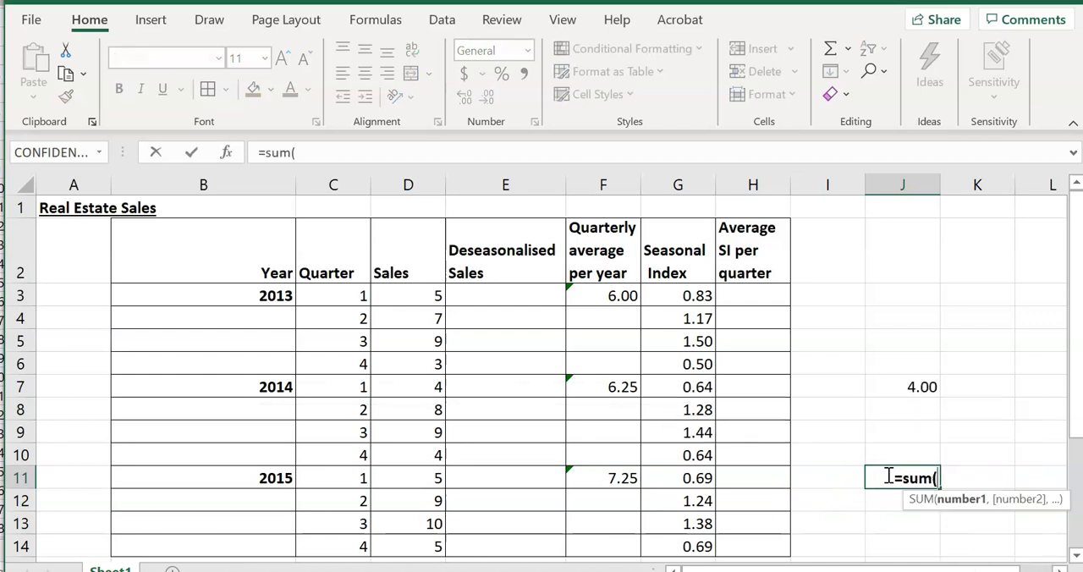
left_click_drag(704, 479, 696, 535)
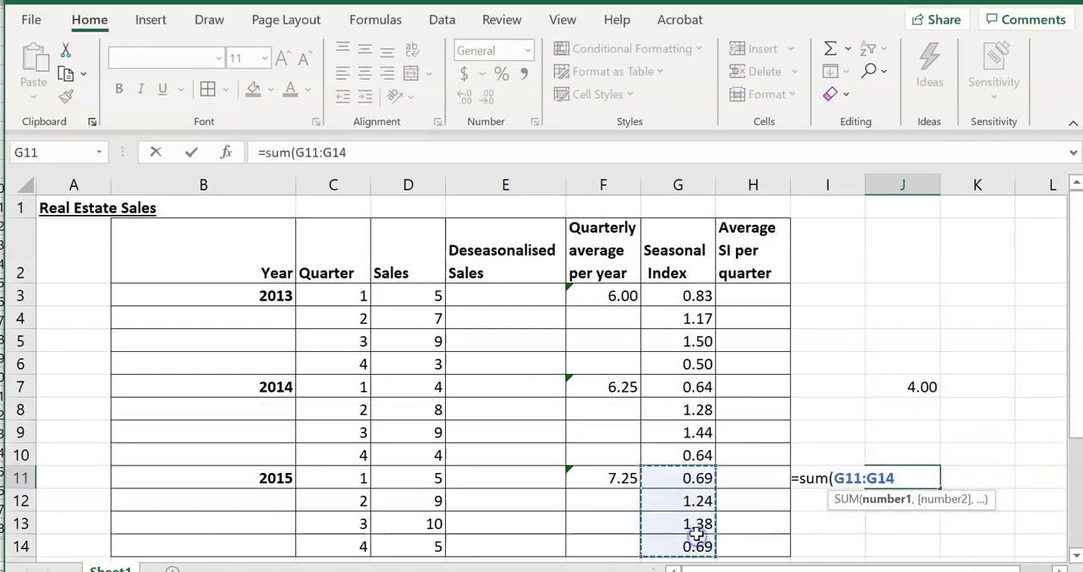
key("Return")
left_click_drag(884, 379, 915, 473)
key("Delete")
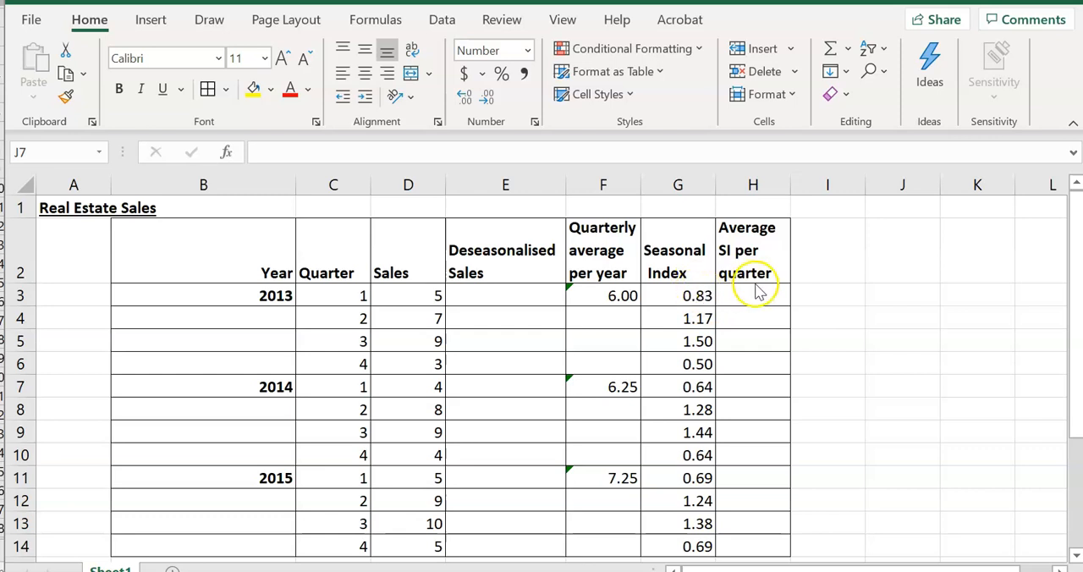
Label I3 as "1st quarter" and calculate that quarter's average seasonal index in H3 with =AVERAGE(G3,G7,G11)
left_click(835, 295)
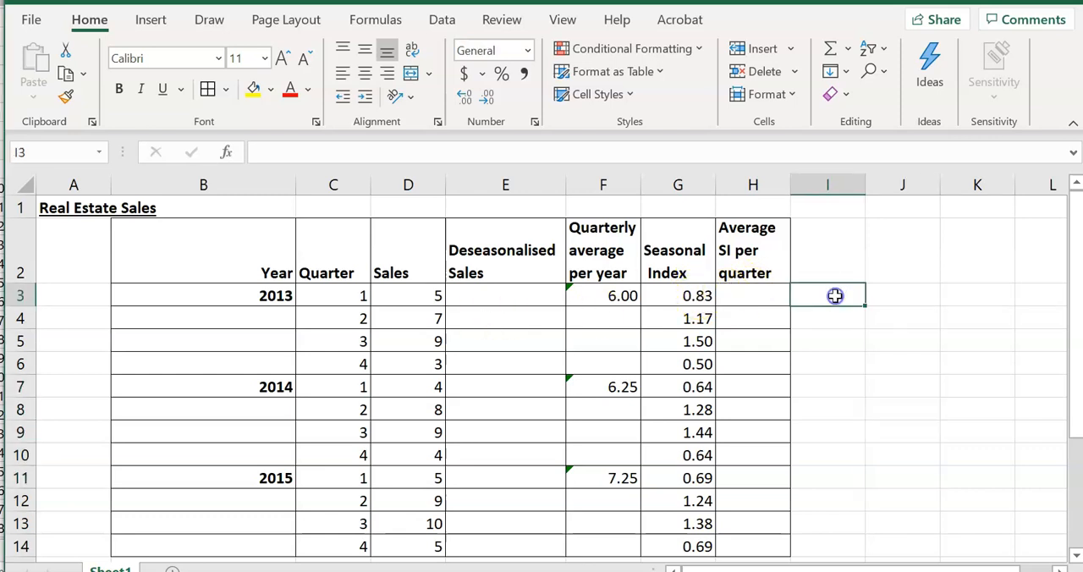
type("1st quarter")
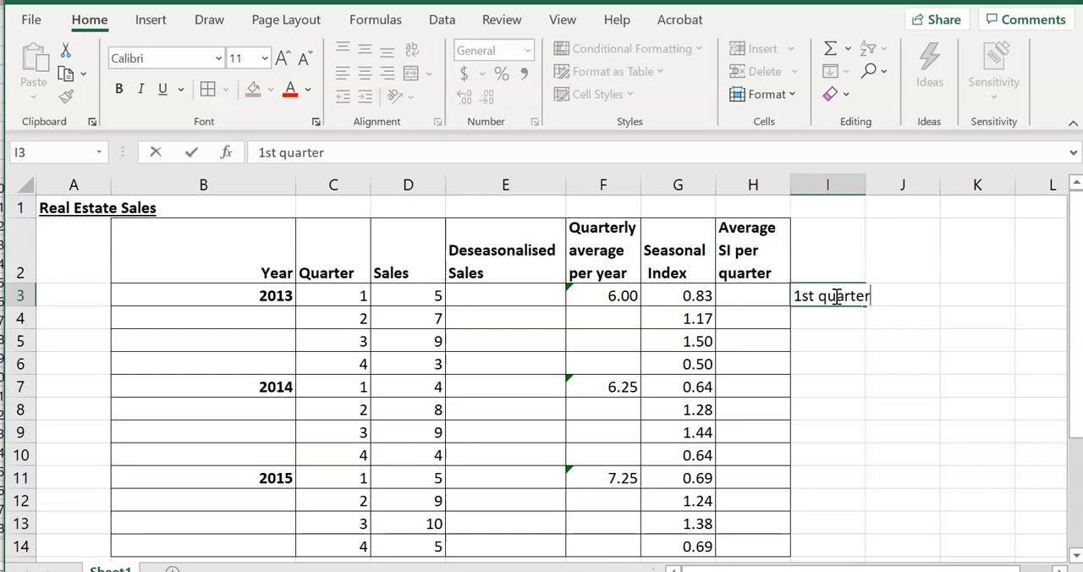
left_click(763, 298)
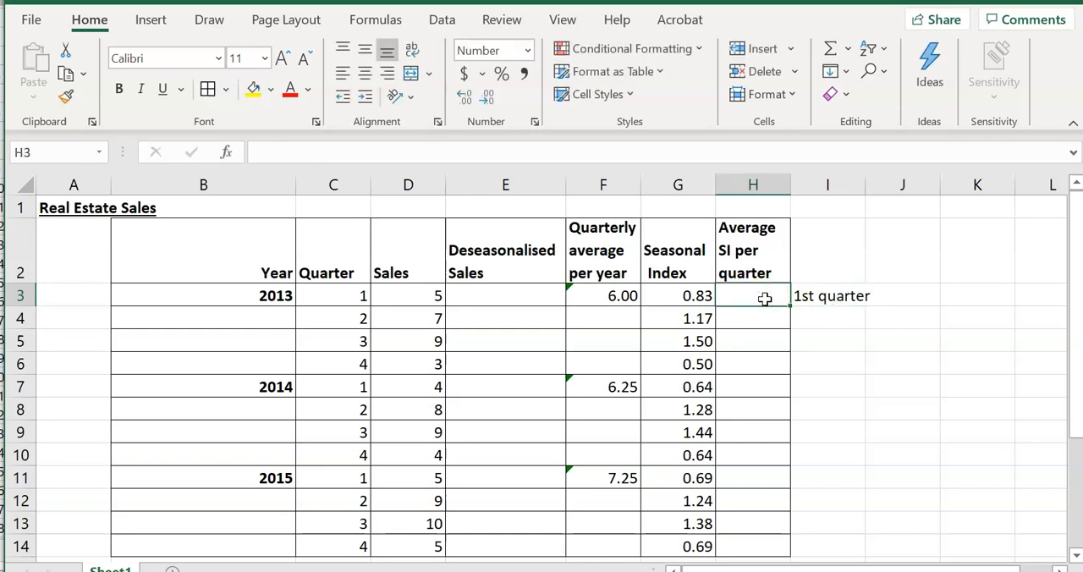
type("=average(")
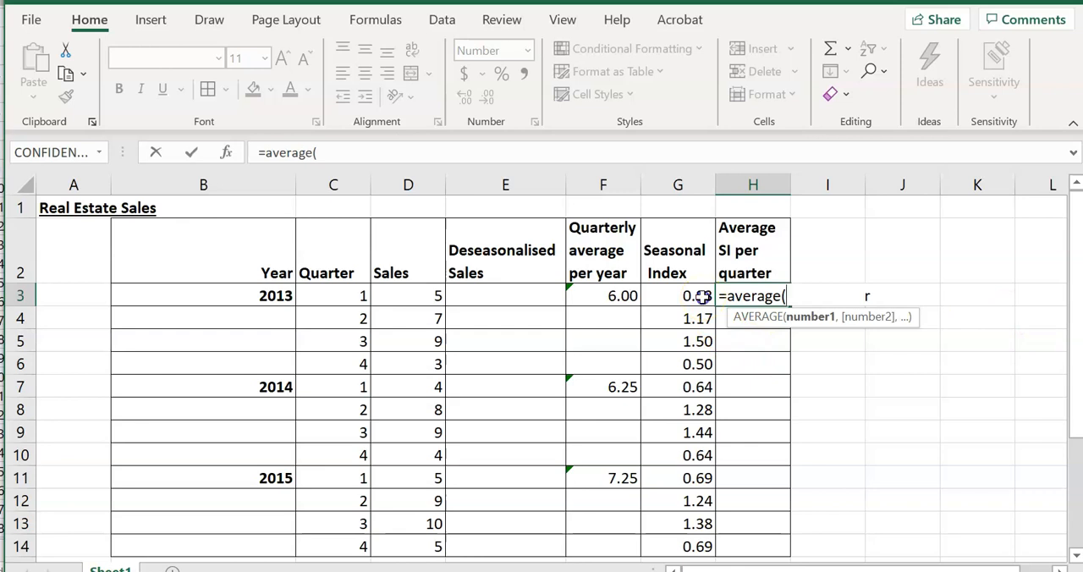
left_click(702, 295)
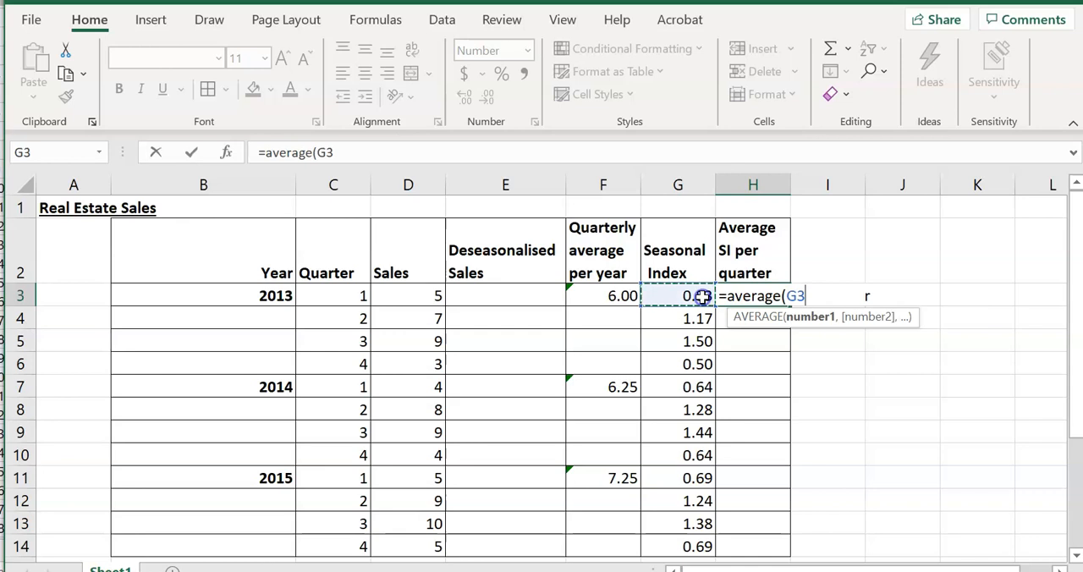
left_click(695, 387, "ctrl")
left_click(692, 477, "ctrl")
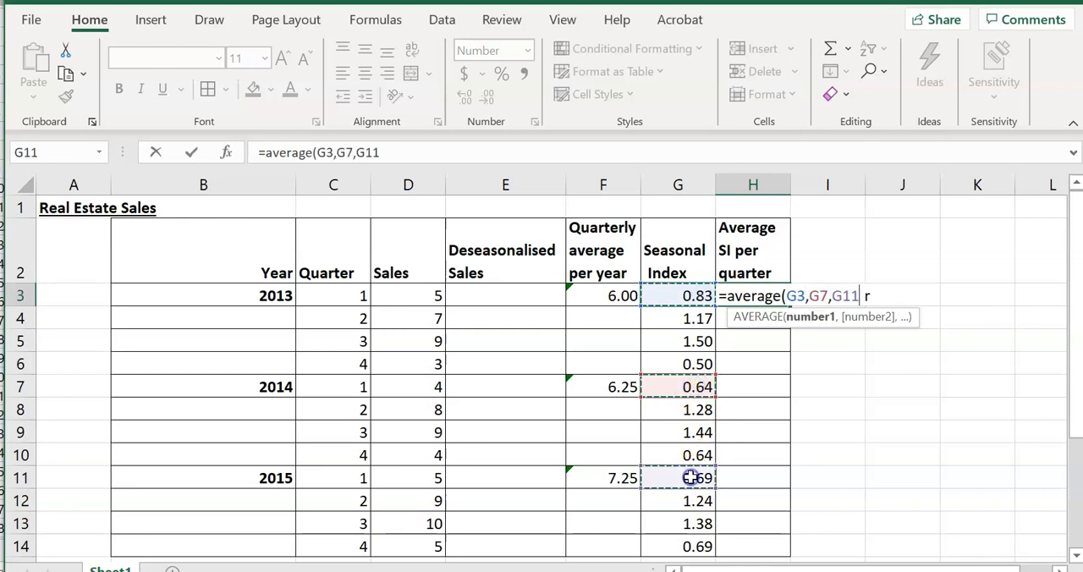
type(")")
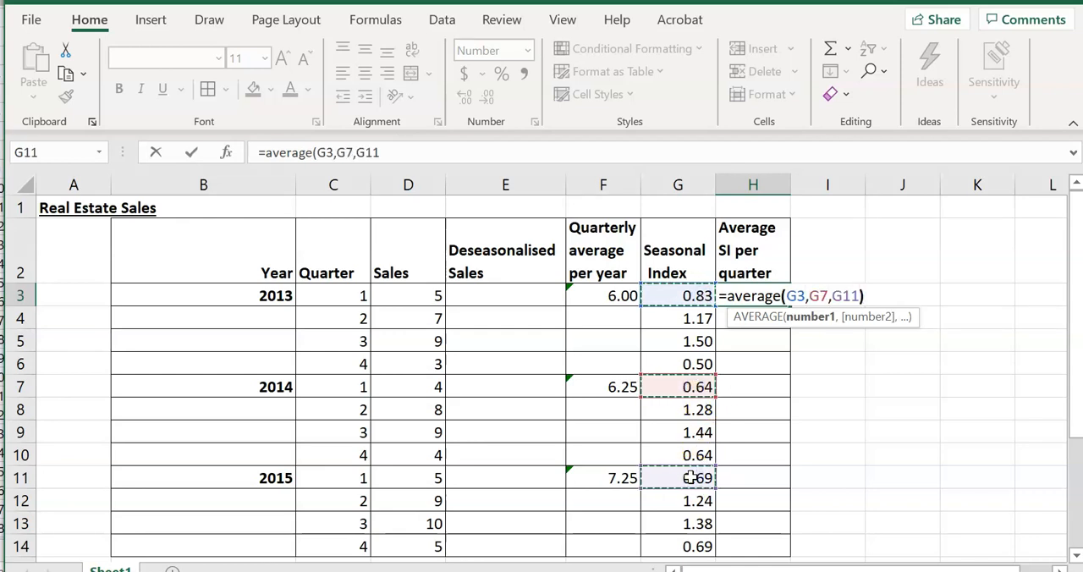
key("Return")
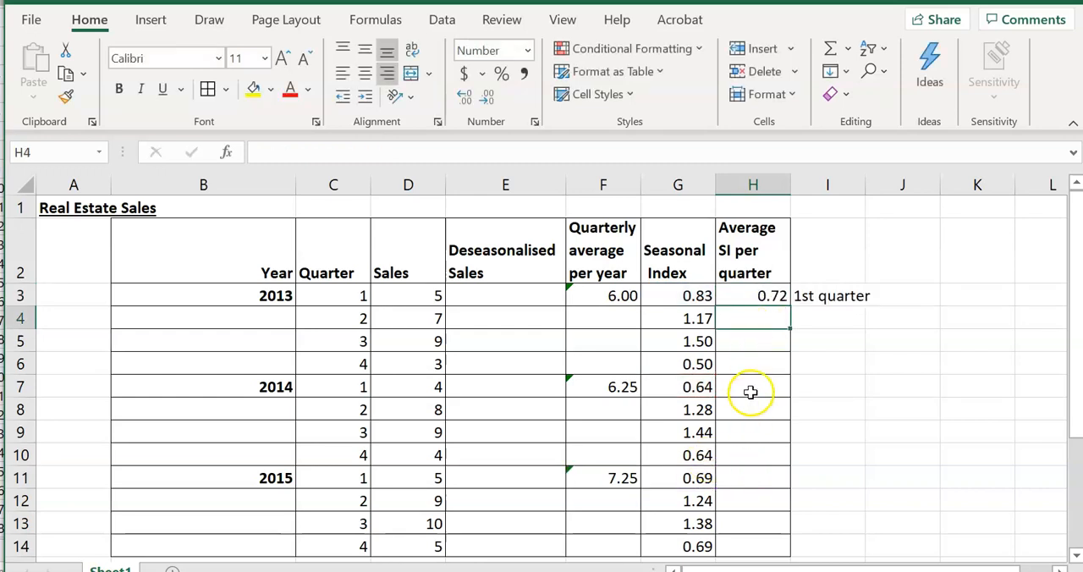
Label I6 as "2nd quarter" and calculate that quarter's average seasonal index in H6 with =AVERAGE(G4,G8,G12)
left_click(827, 365)
type("2nd quarter")
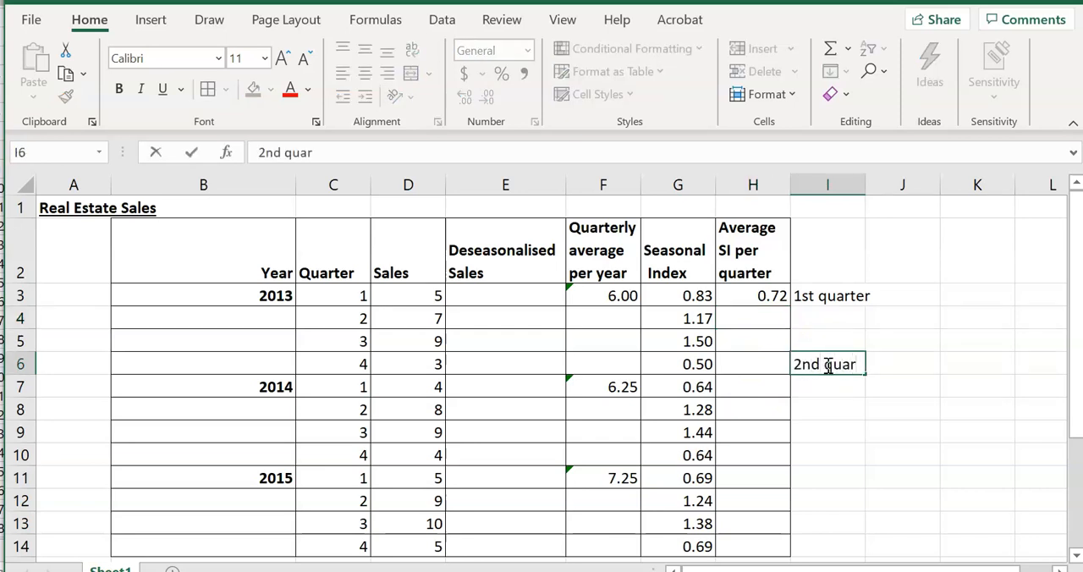
left_click(758, 364)
type("=a")
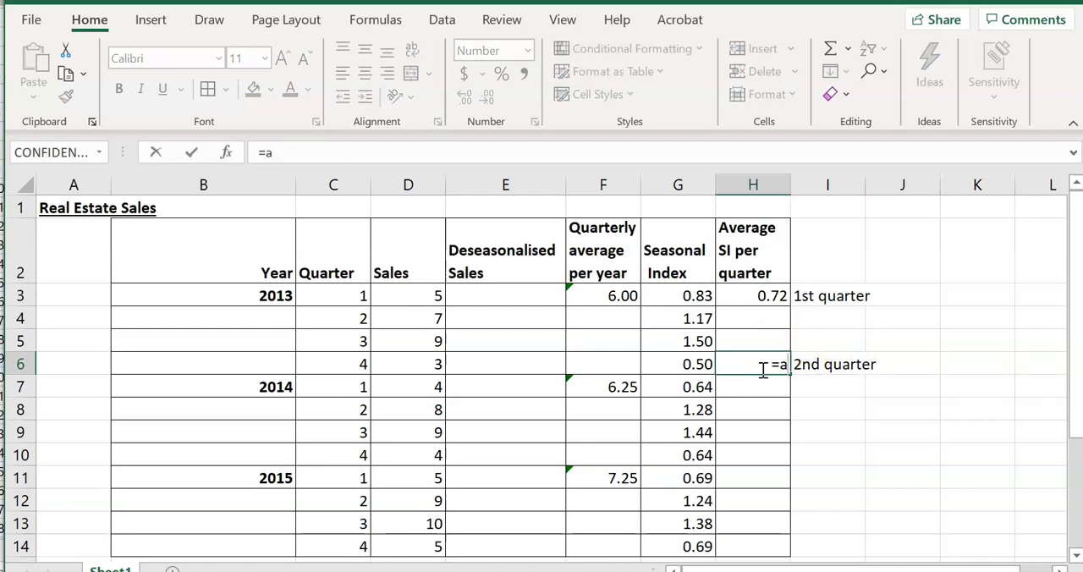
type("verage(")
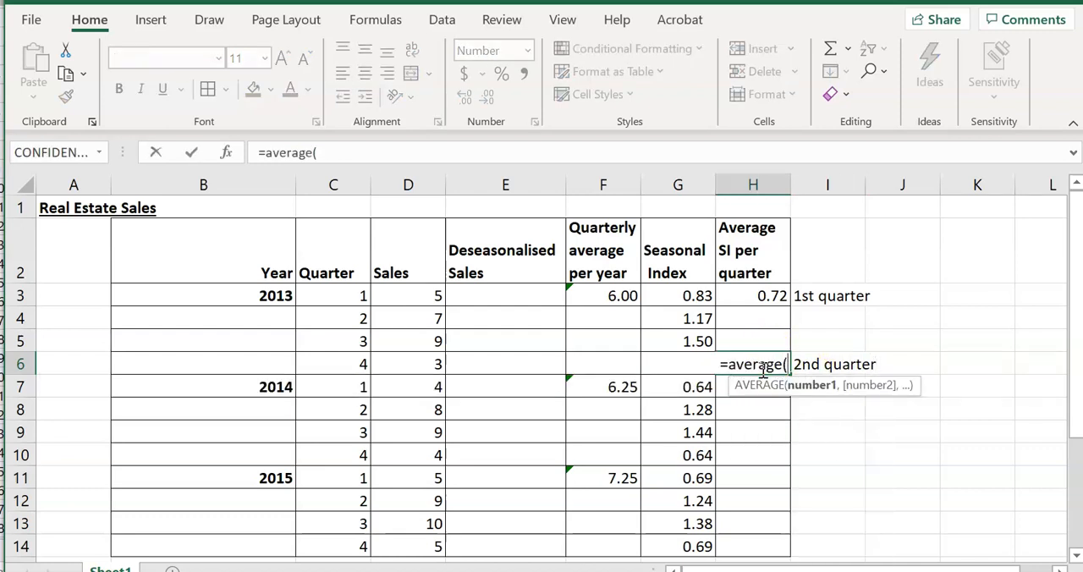
left_click(695, 319)
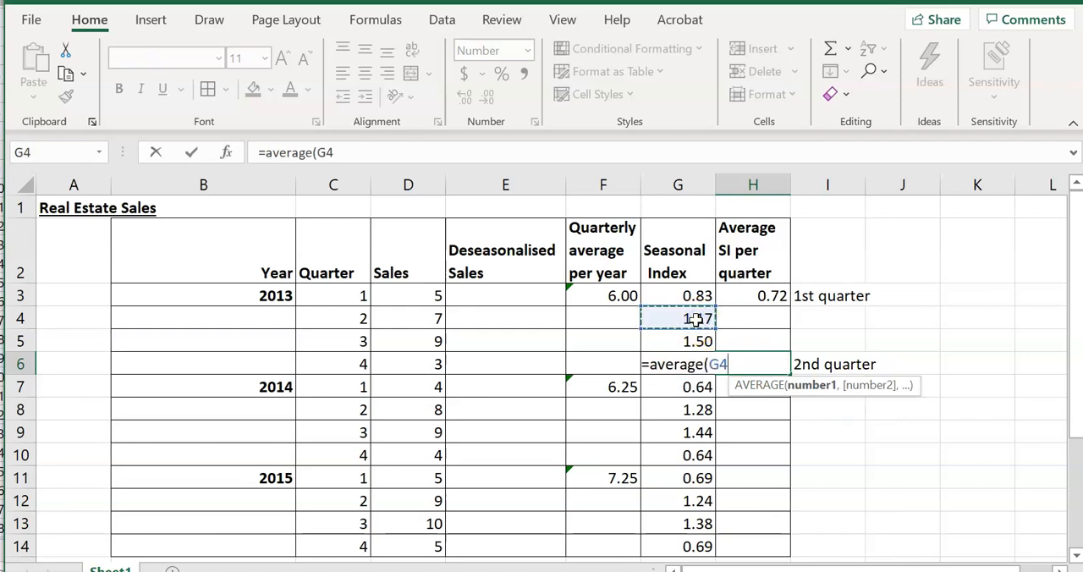
left_click(678, 412, "ctrl")
left_click(689, 500, "ctrl")
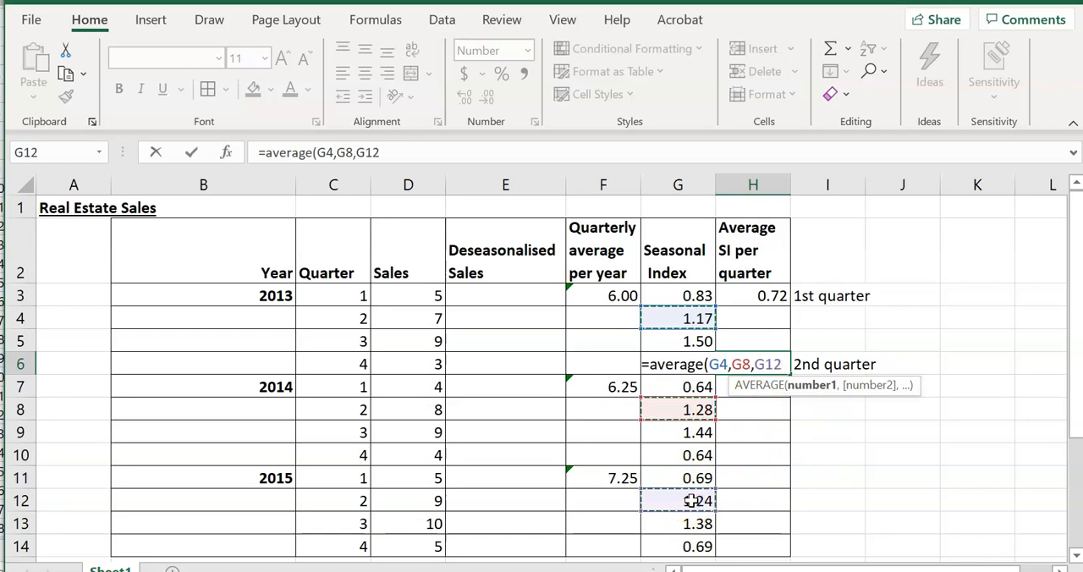
type(")")
key("Return")
Calculate the 3rd quarter's average seasonal index by entering =AVERAGE(G5,G8,G13) in H10
key("Down")
key("Down")
key("Down")
type("=average(")
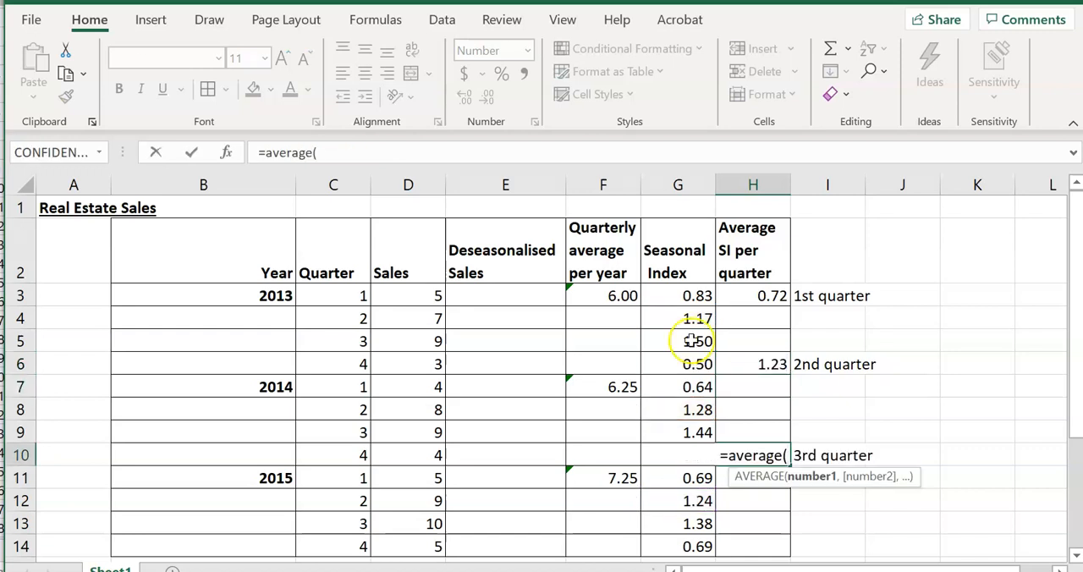
left_click_drag(691, 341, 692, 355)
left_click(688, 342, "ctrl")
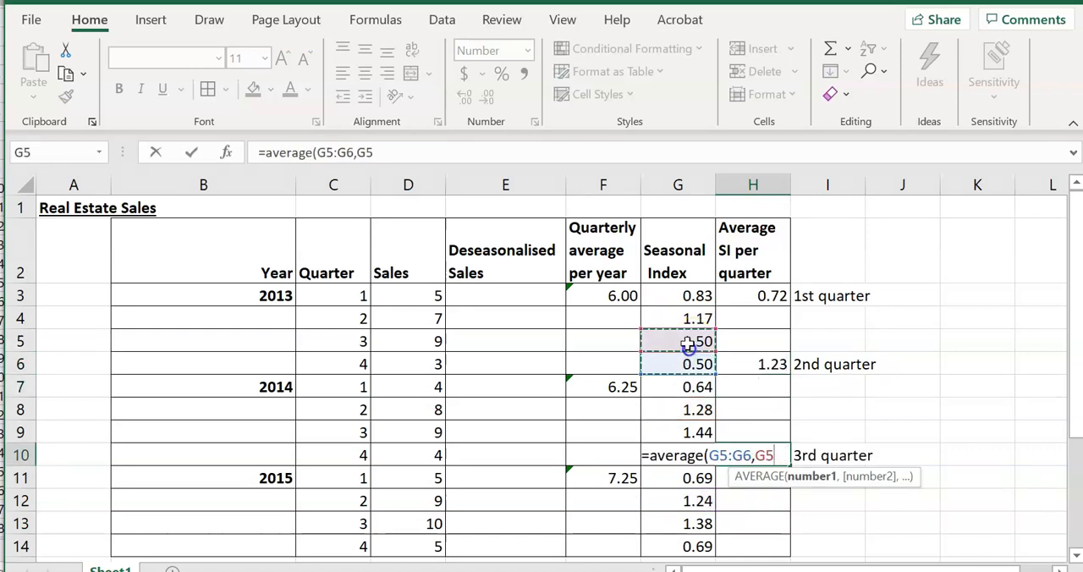
left_click(702, 366)
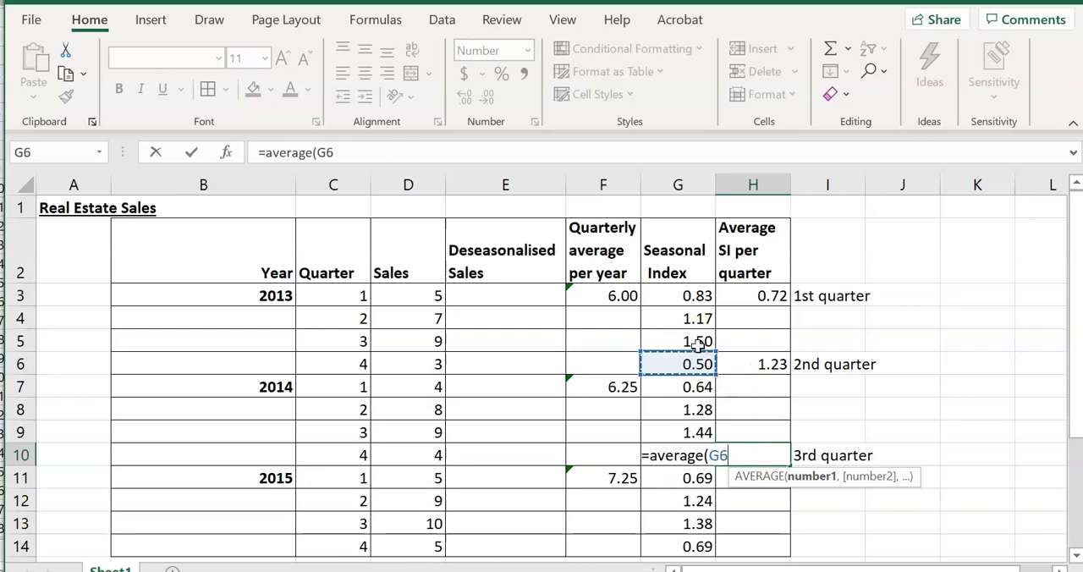
left_click(697, 340)
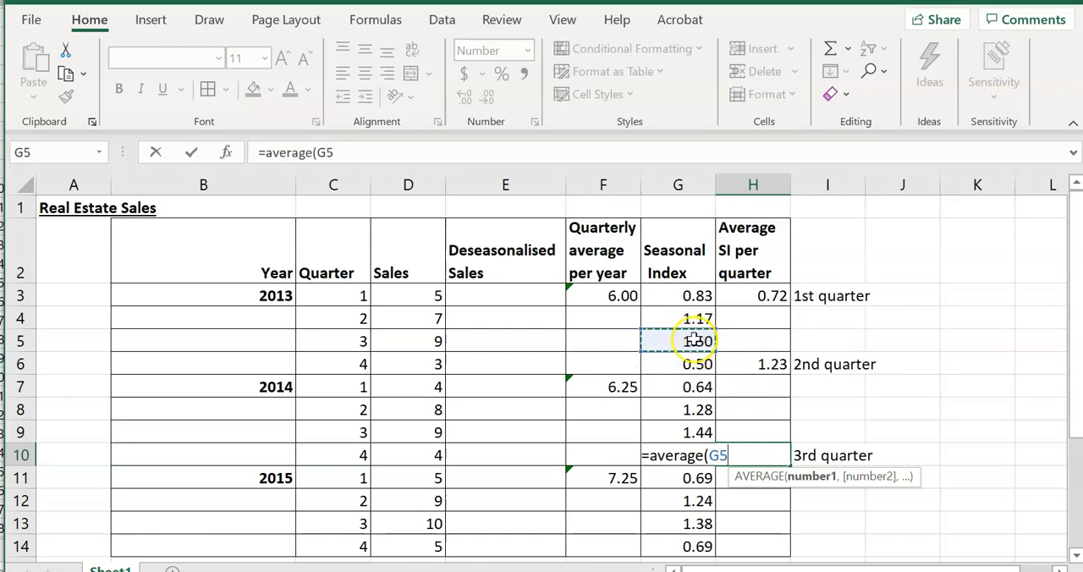
left_click(686, 413, "ctrl")
left_click(687, 523, "ctrl")
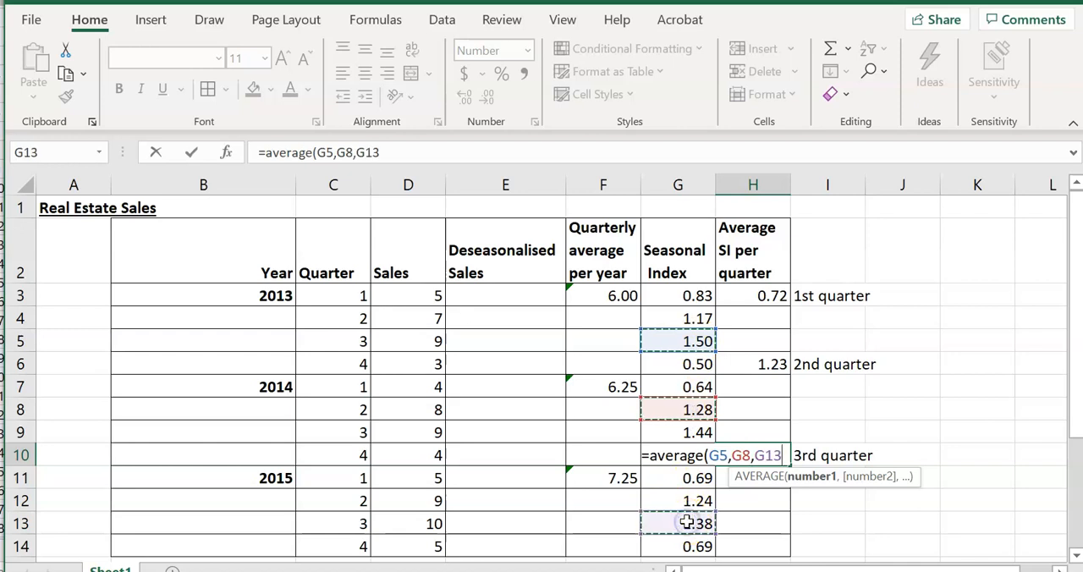
type(")")
key("Return")
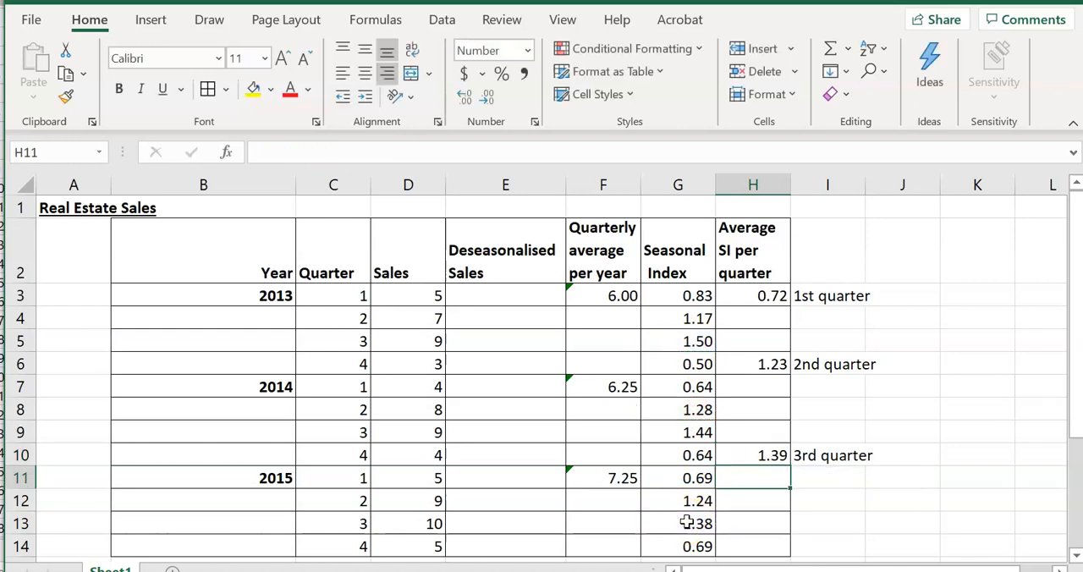
Calculate the 4th quarter's average seasonal index by entering =AVERAGE(G6,G10,G14) in H13
key("Down")
key("Down")
type("=average(")
left_click(687, 362)
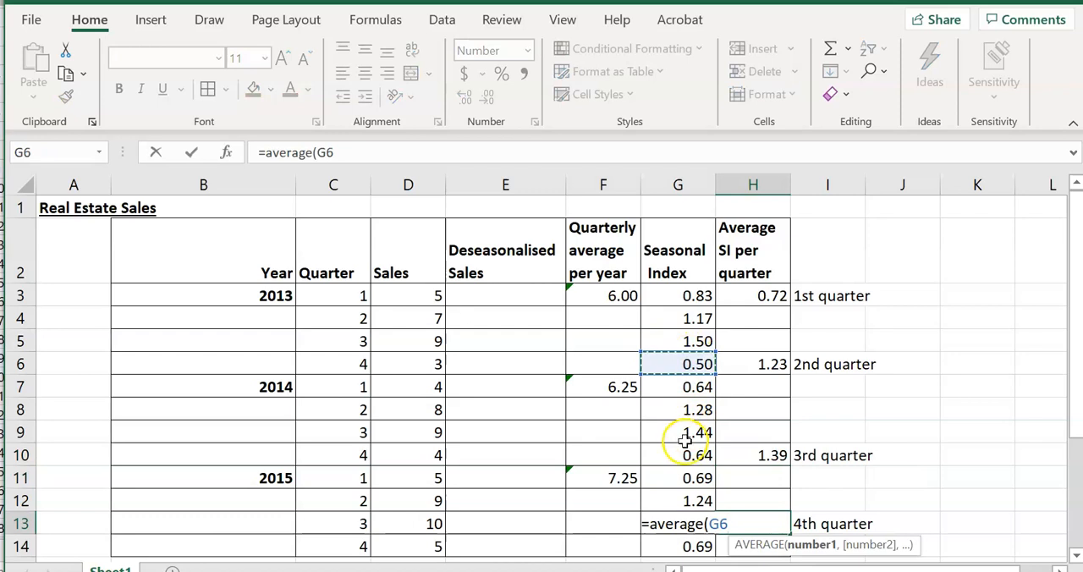
left_click(677, 454, "ctrl")
left_click(668, 545, "ctrl")
type(")")
key("Return")
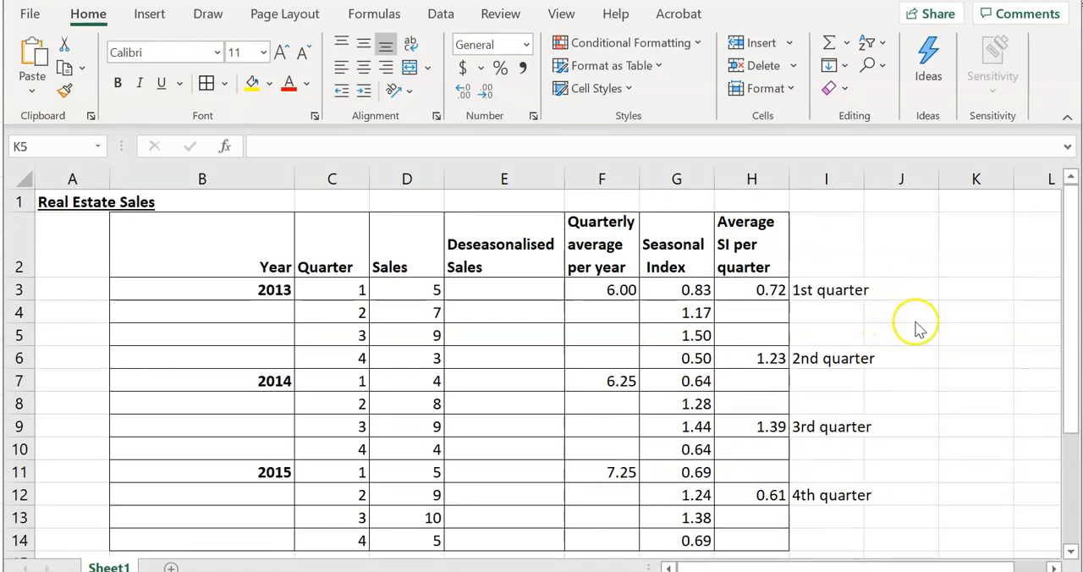
Total the four average seasonal indices by entering =SUM(H3,H6,H9,H12) in K4
left_click(959, 311)
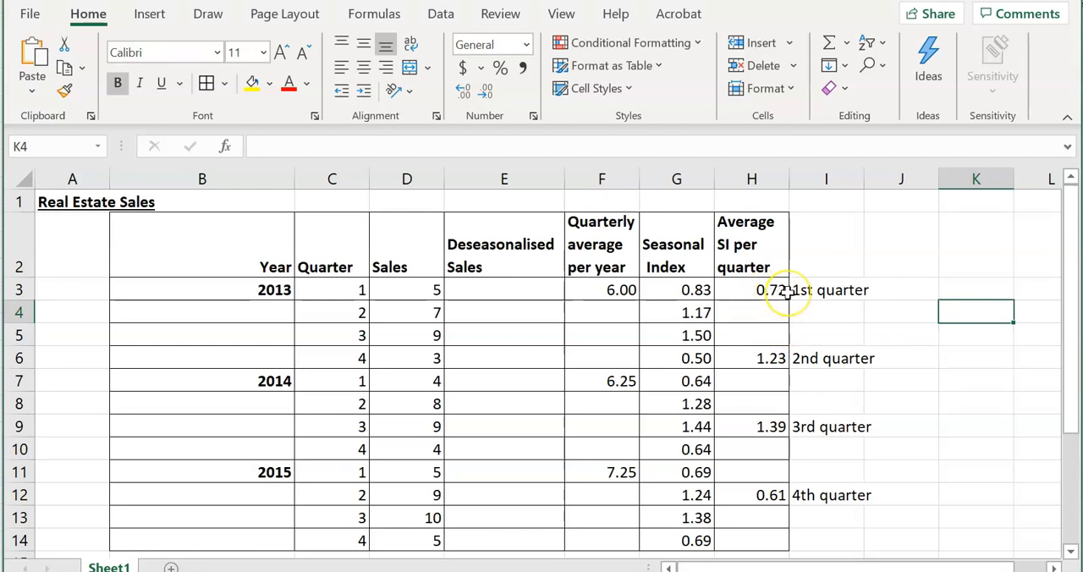
type("=sum")
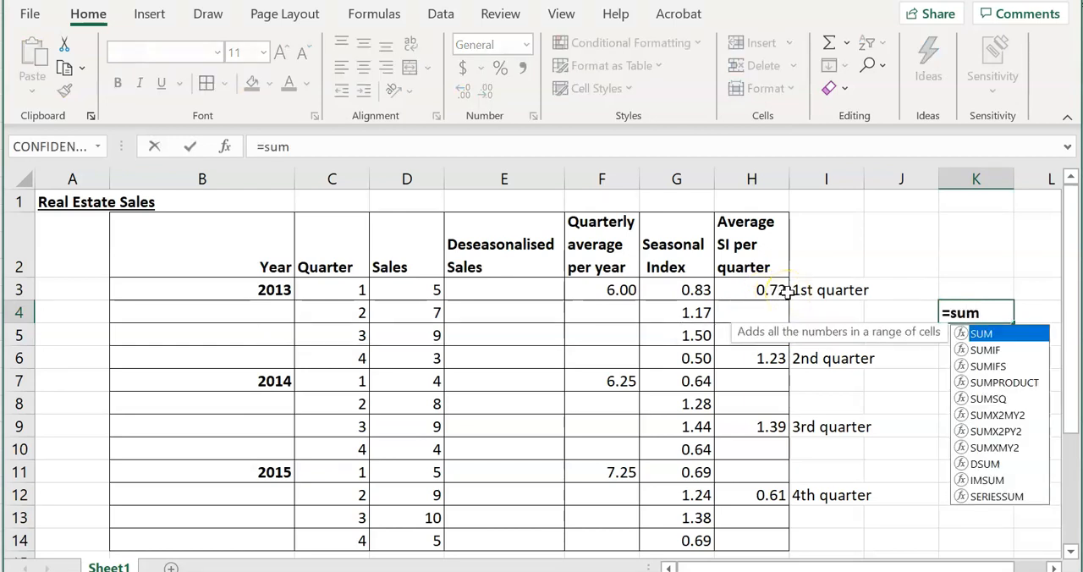
type("(")
left_click(768, 290)
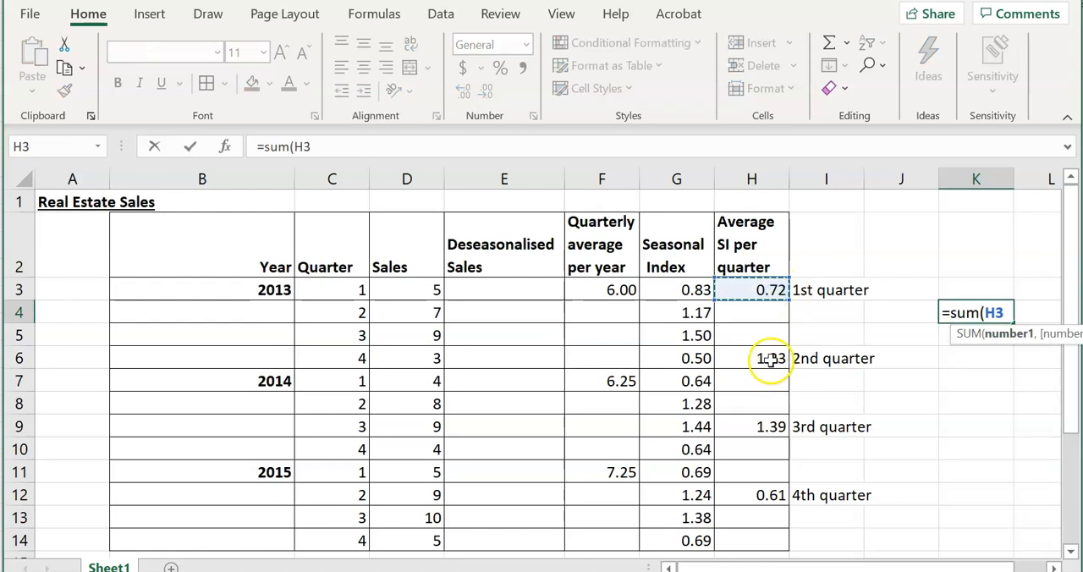
type(",")
left_click(769, 359)
type(",")
left_click(772, 426)
type(",")
left_click(765, 495)
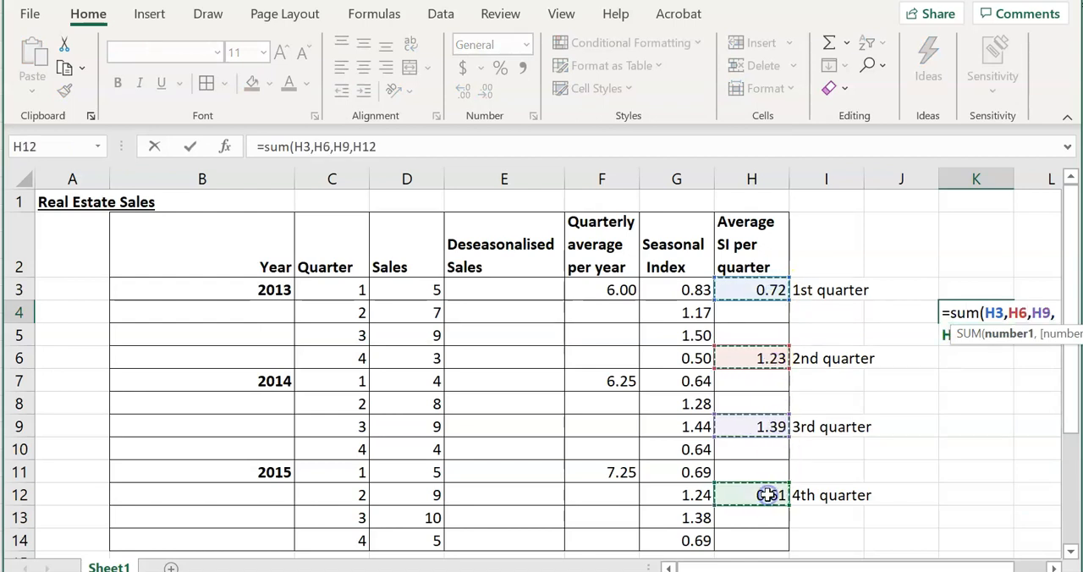
type(")")
key("Return")
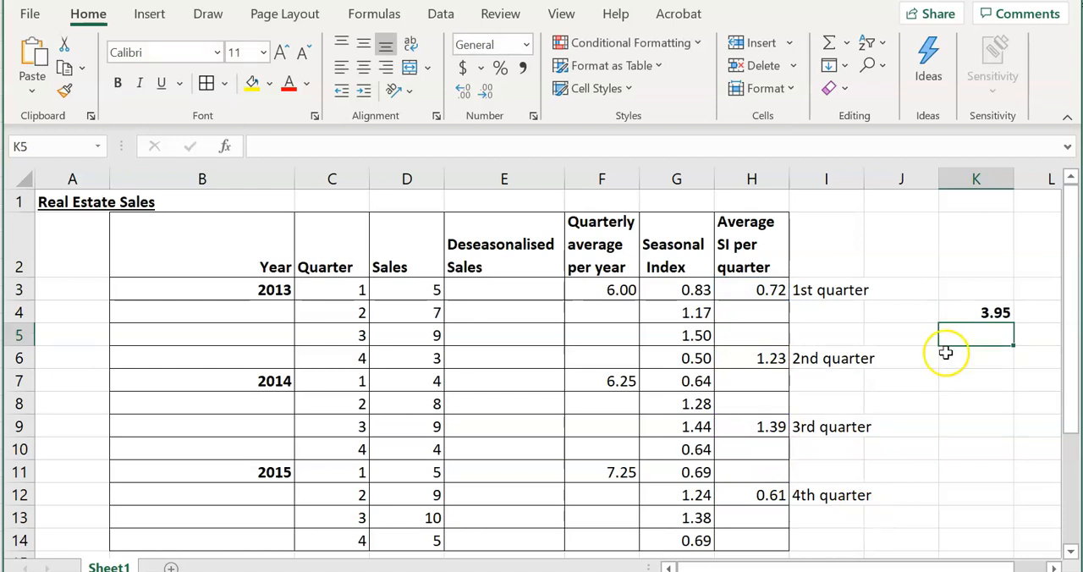
Check that the average seasonal index formulas in H3 and H6 reference the matching quarters' indices
left_click(743, 289)
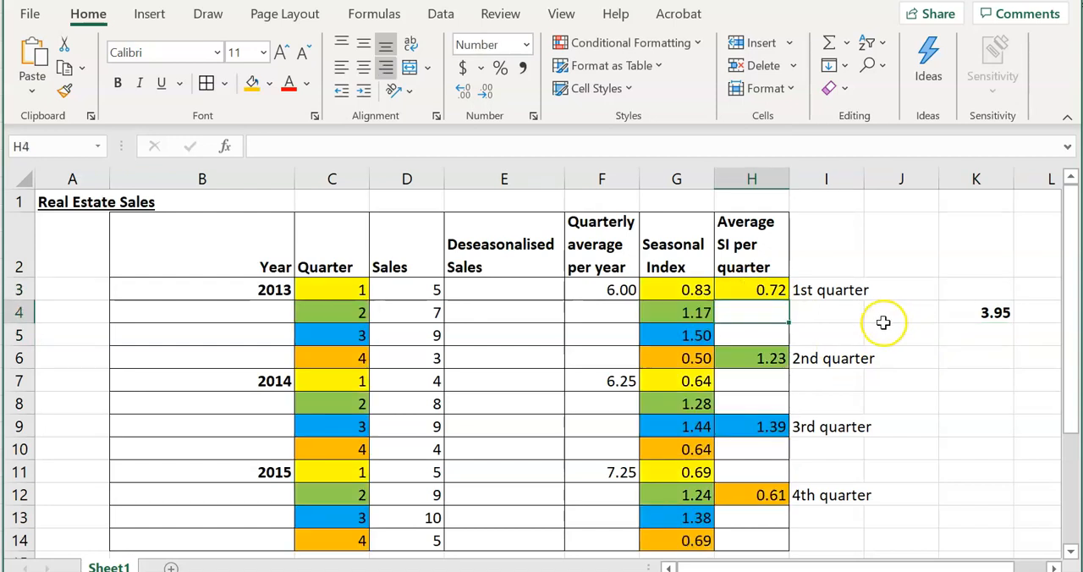
left_click(772, 290)
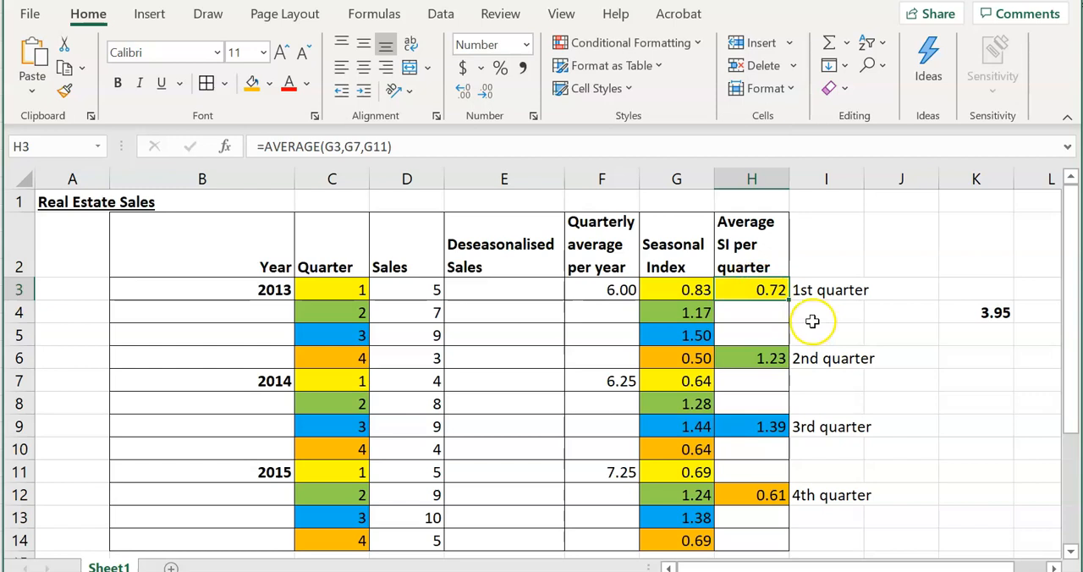
left_click(414, 146)
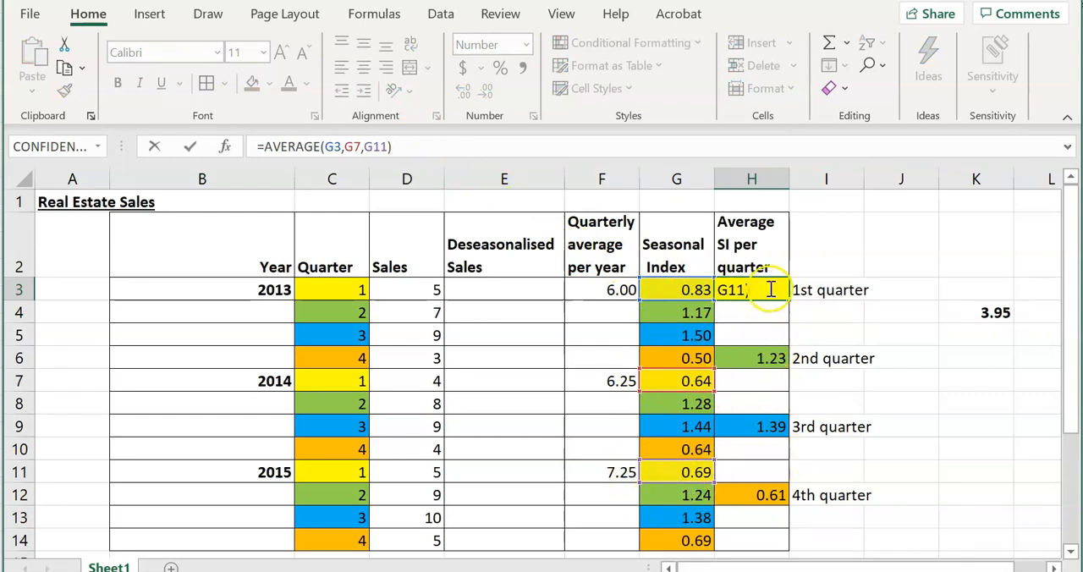
left_click(772, 360)
left_click(430, 146)
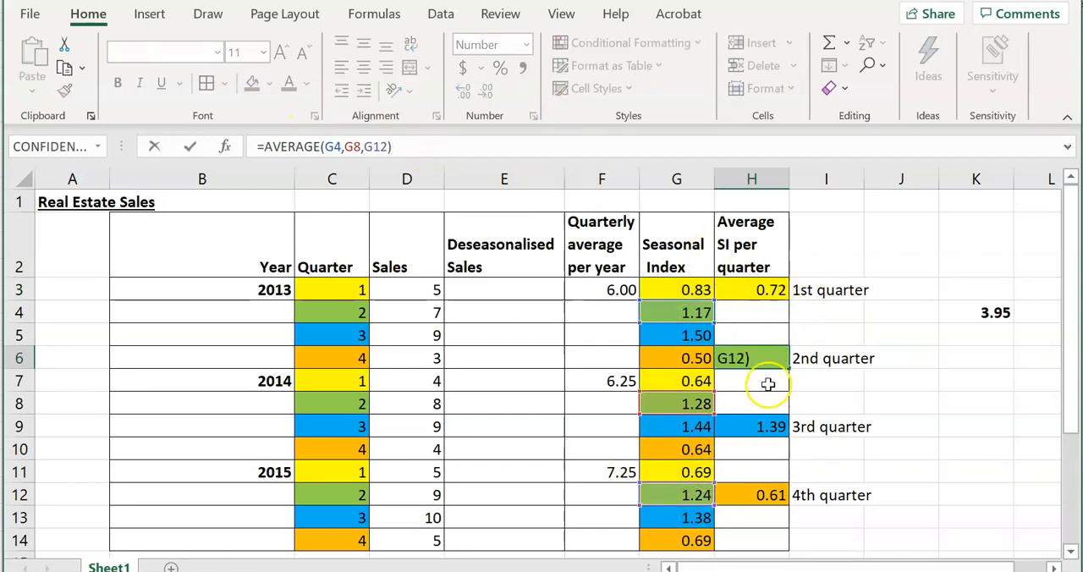
Correct the 3rd quarter's average seasonal index in H9 to =AVERAGE(G5,G9,G13) and review its referenced cells
left_click(764, 425)
left_click(427, 146)
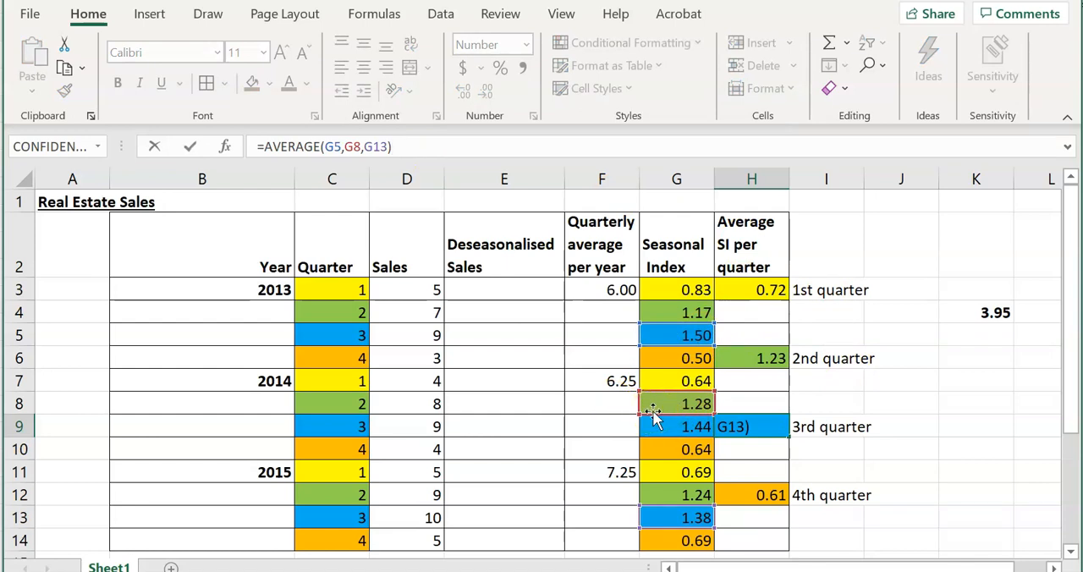
left_click(359, 147)
key("BackSpace")
type("9")
key("Return")
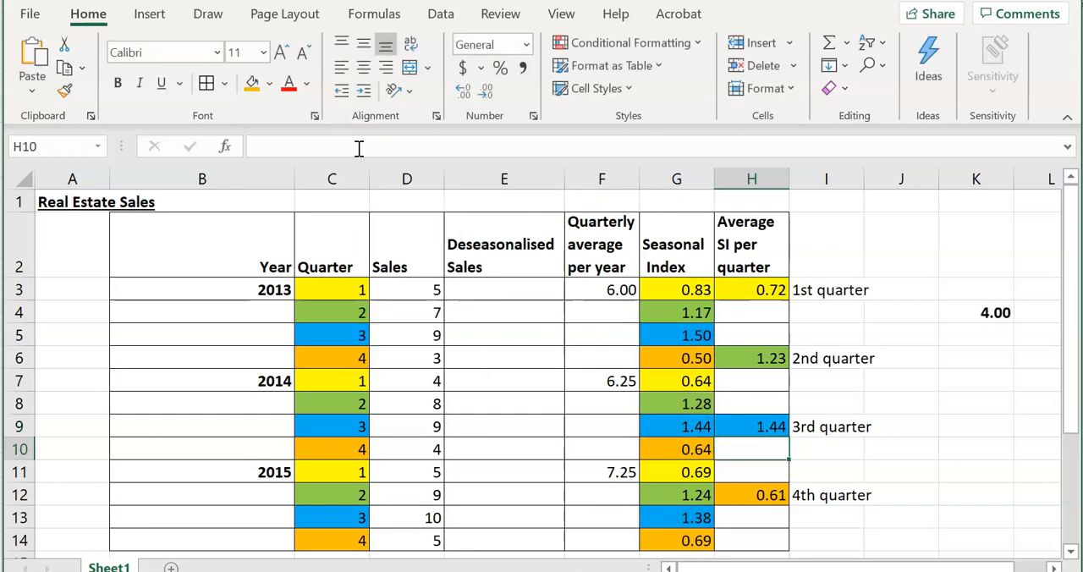
left_click(681, 422)
left_click(749, 421)
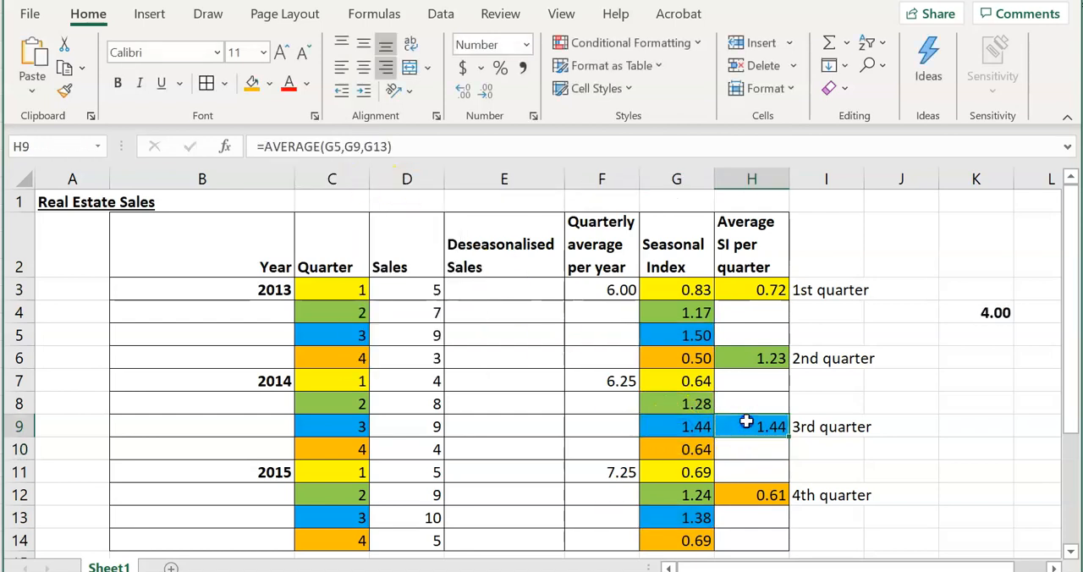
left_click(445, 149)
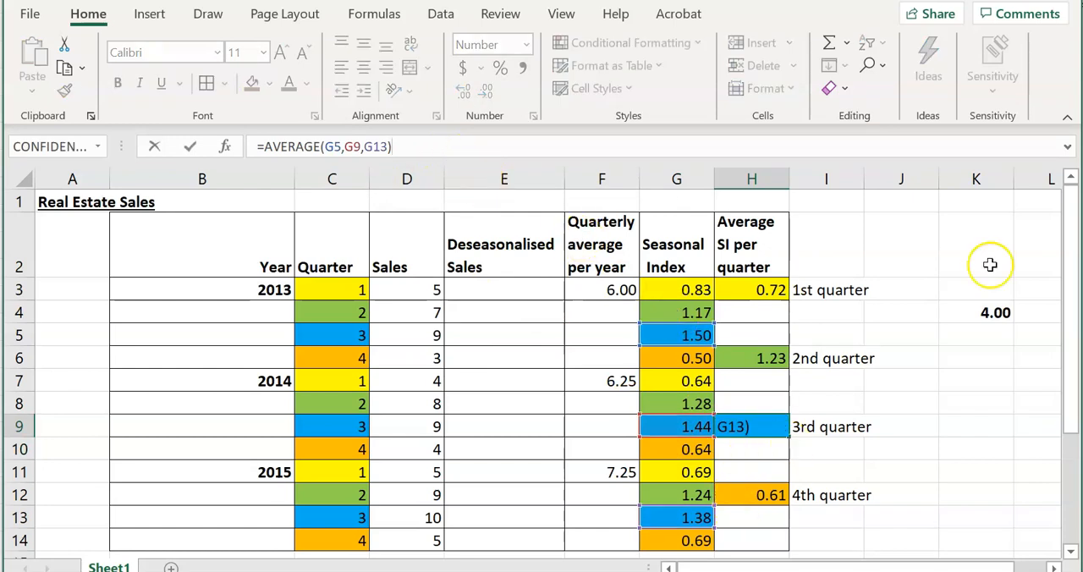
Clear the check total of the average seasonal indices from K4
left_click(962, 309)
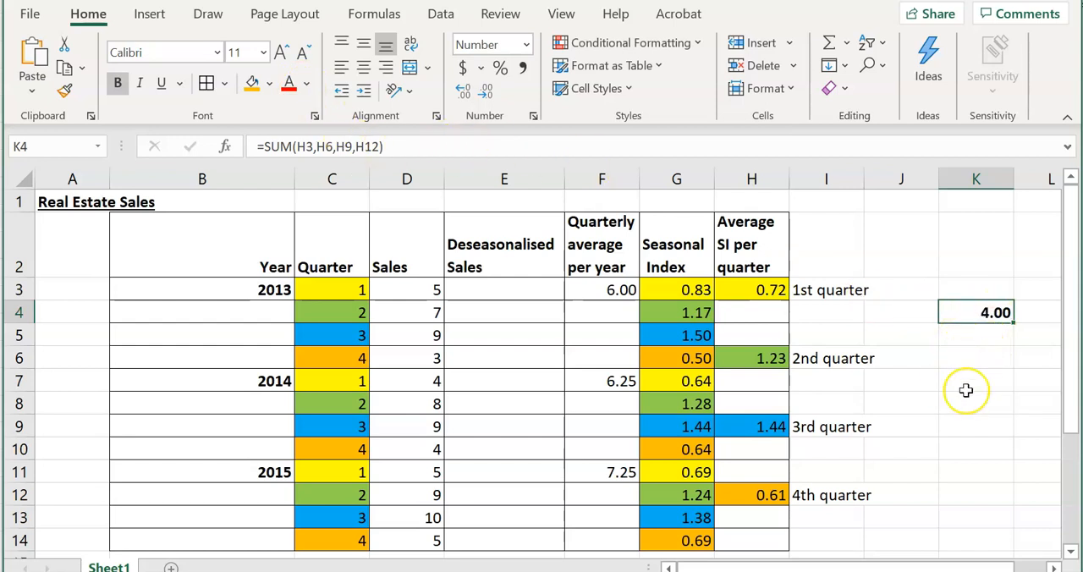
key("Delete")
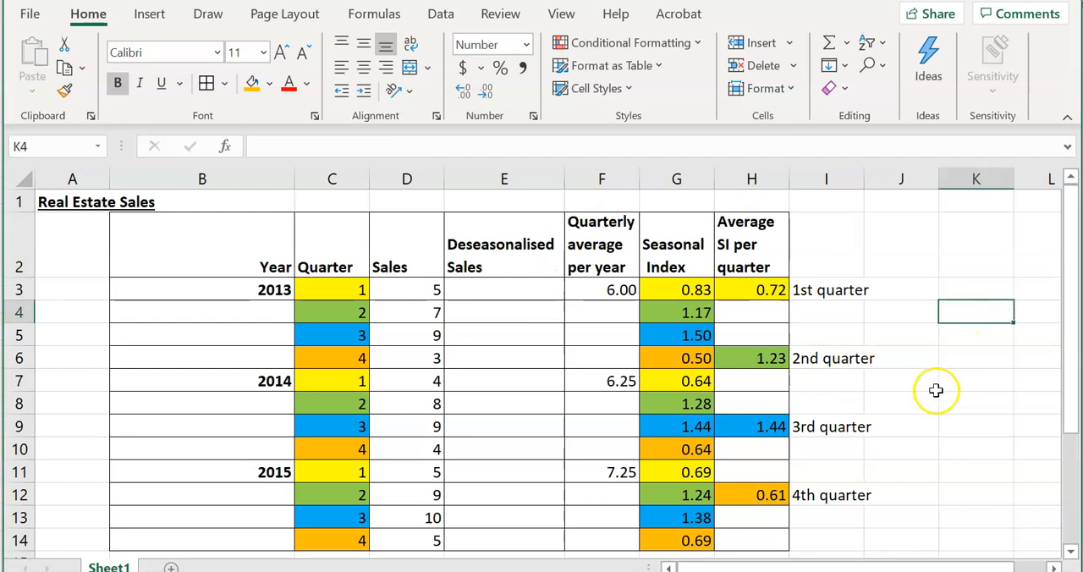
left_click(928, 389)
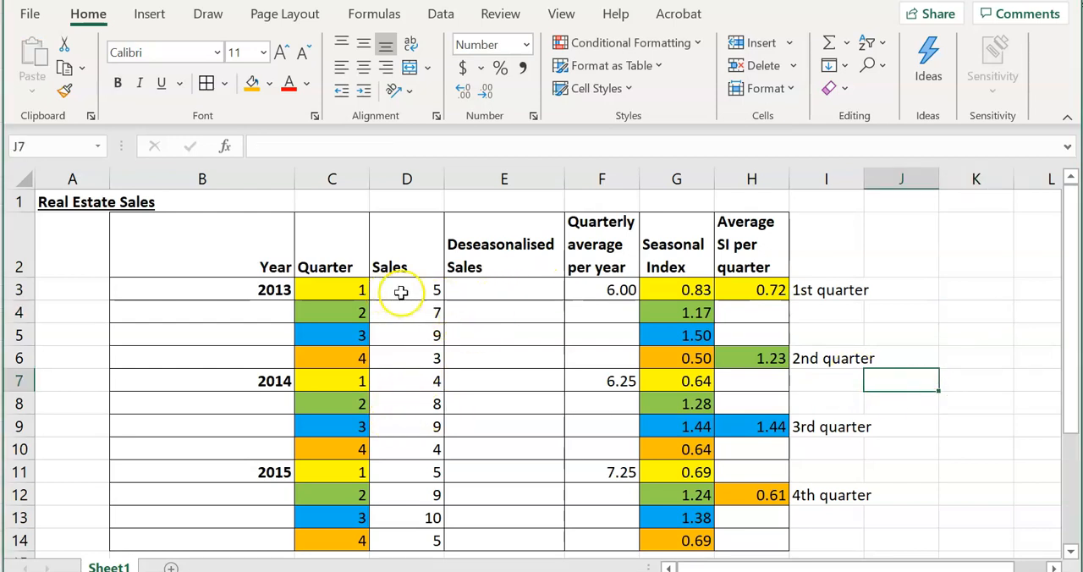
Calculate the deseasonalised sales for the 1st quarter of 2013 by entering =D3/H3 in E3
left_click(544, 290)
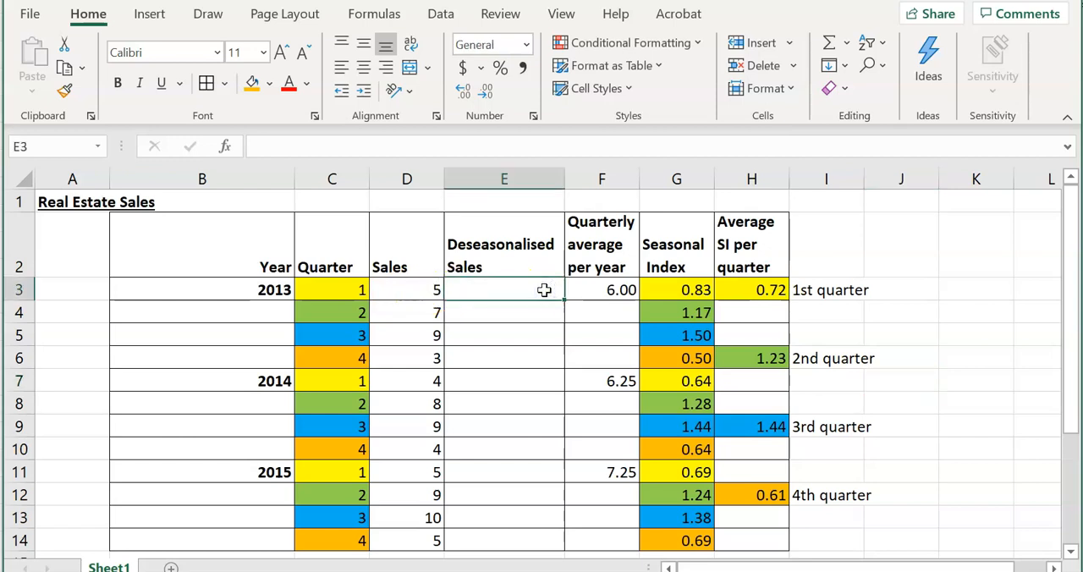
type("=")
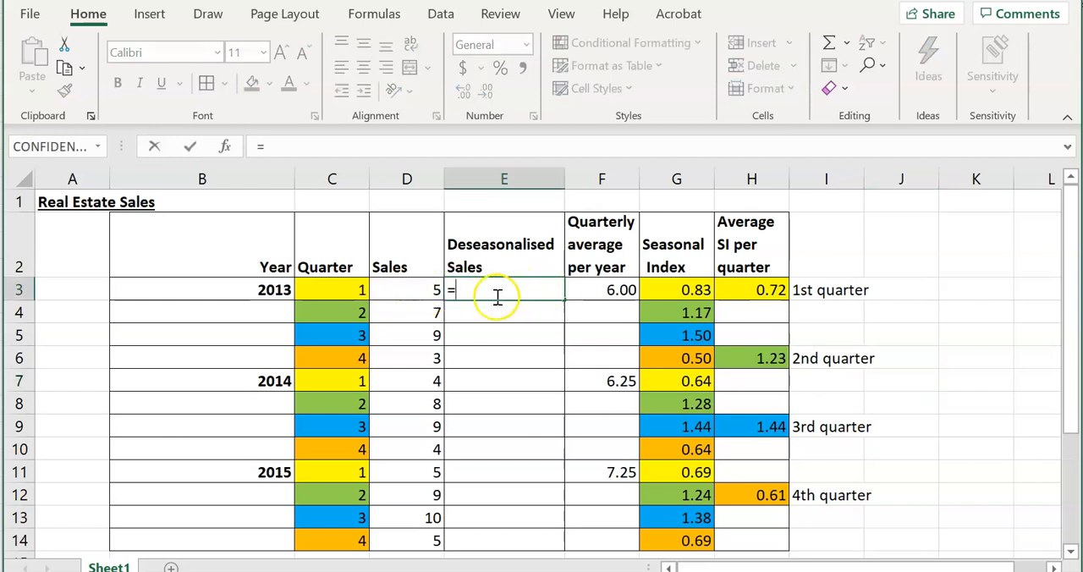
left_click(417, 289)
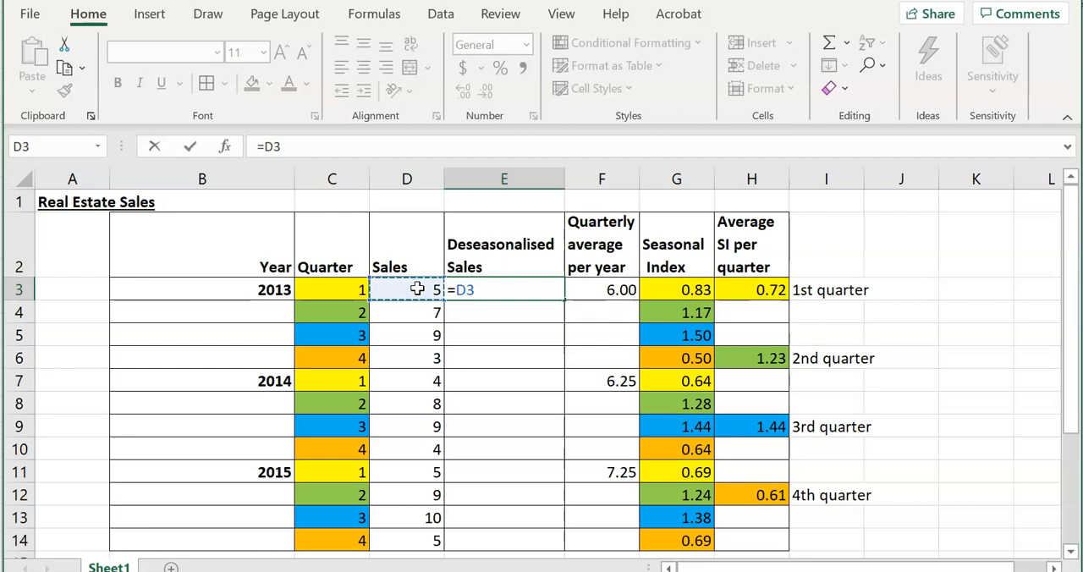
type("/")
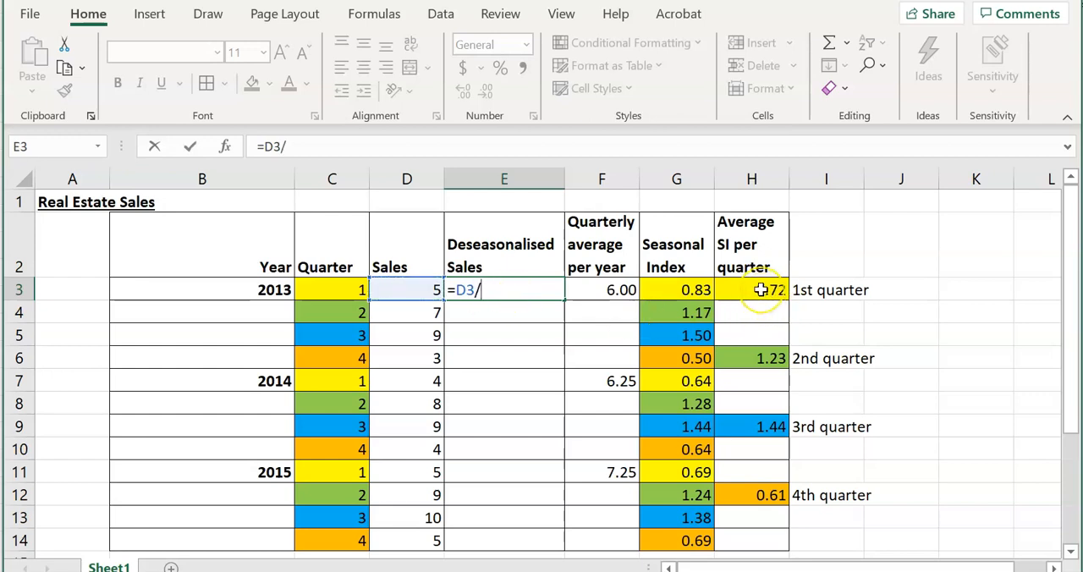
left_click(760, 290)
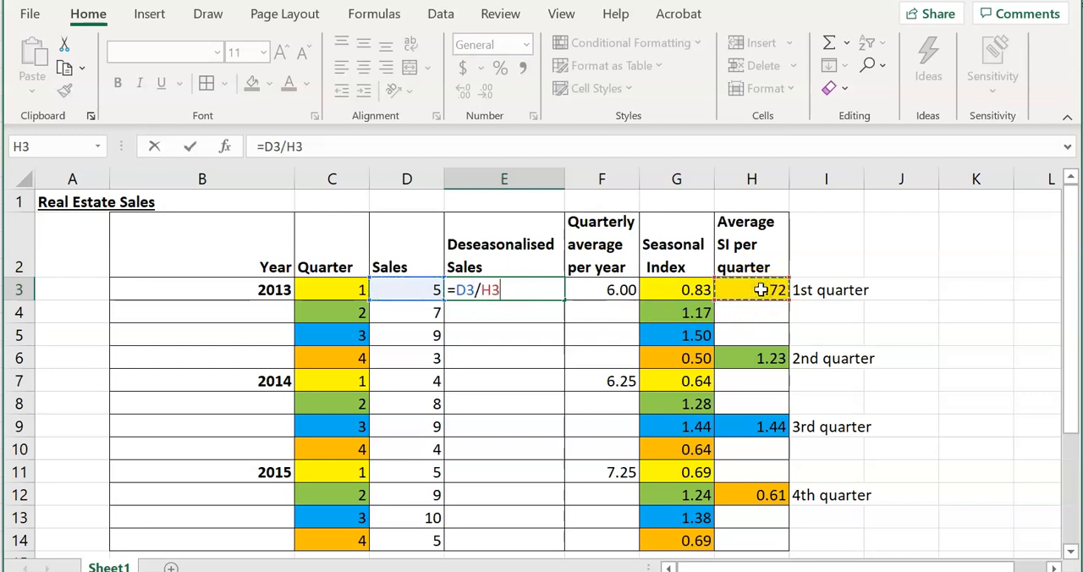
left_click(756, 289)
key("Return")
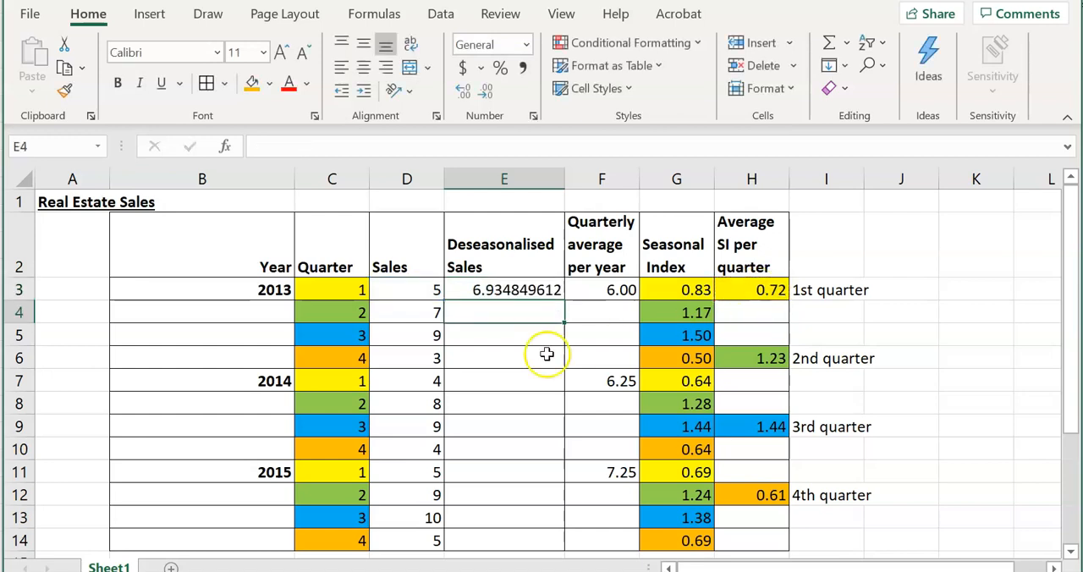
Lock the row of the seasonal index reference in E3 so the formula reads =D3/H$3
left_click(527, 289)
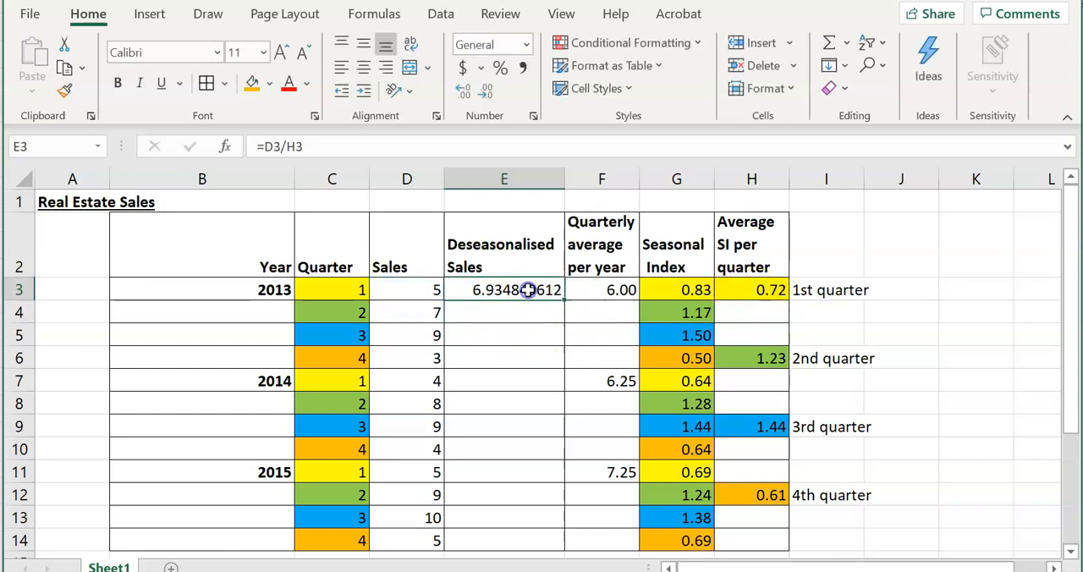
left_click(293, 145)
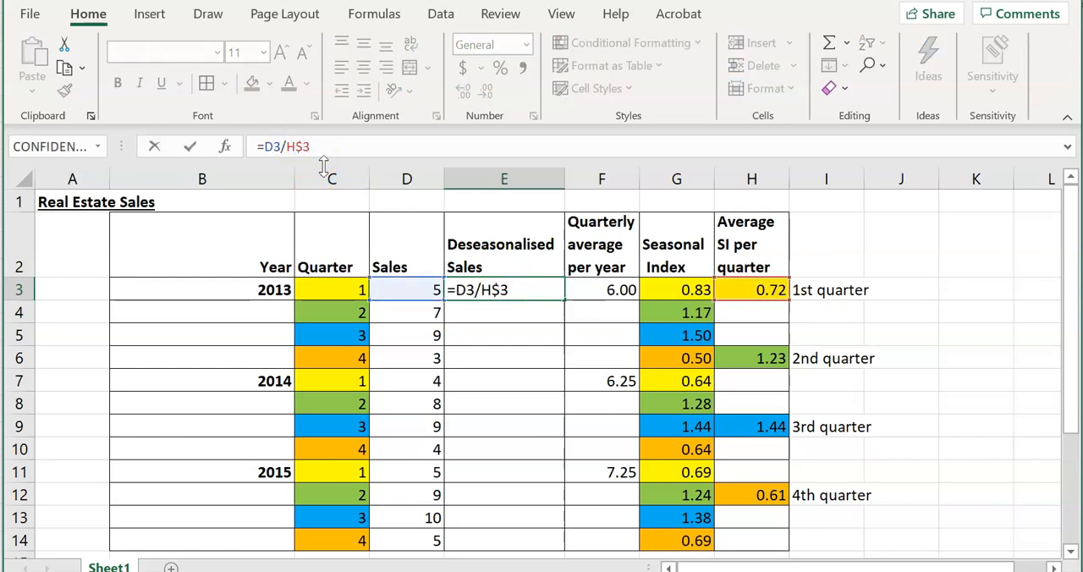
key("Return")
Copy the E3 formula to the 1st quarters of 2014 and 2015 in E7 and E11, and check the copied references
left_click(548, 289)
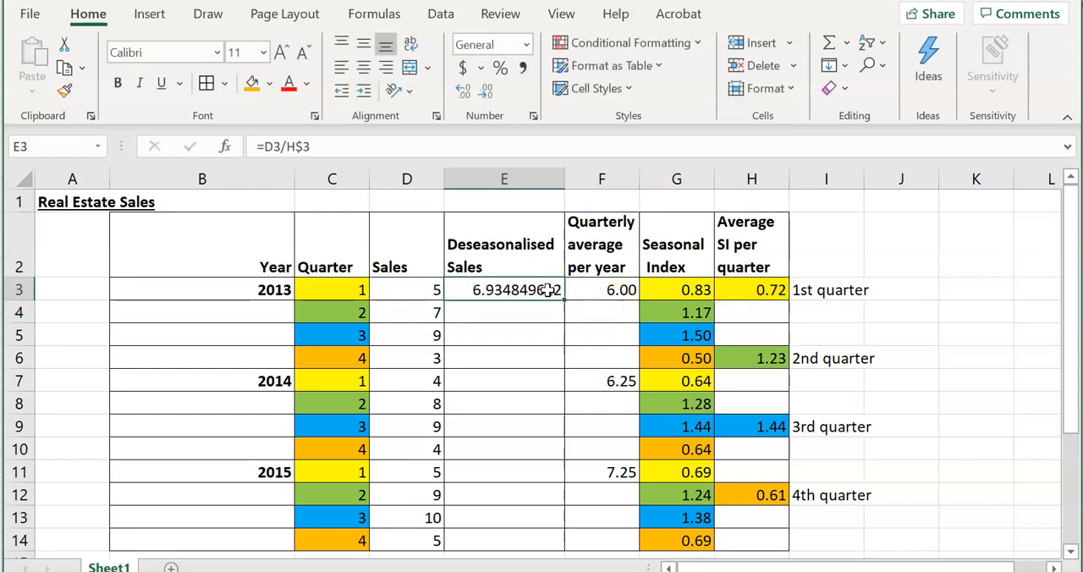
key("ctrl+c")
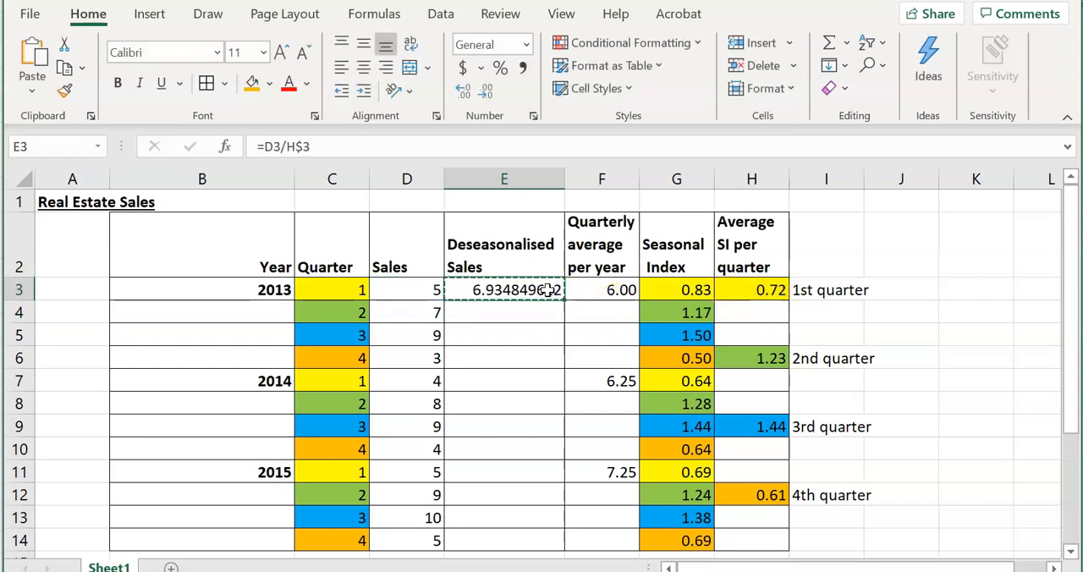
left_click(519, 381)
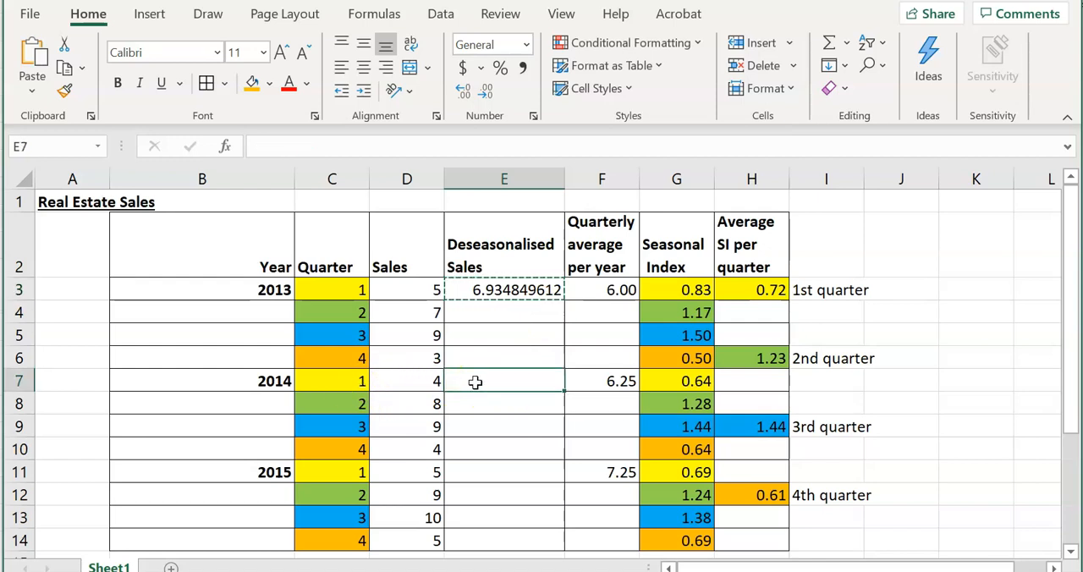
key("ctrl+v")
left_click(493, 472)
key("ctrl+v")
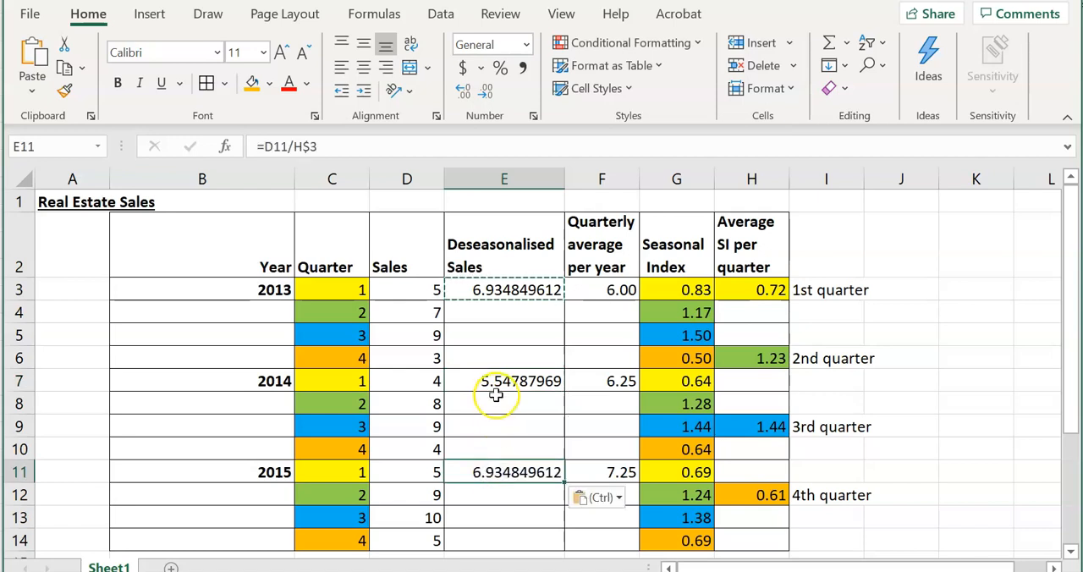
left_click(502, 382)
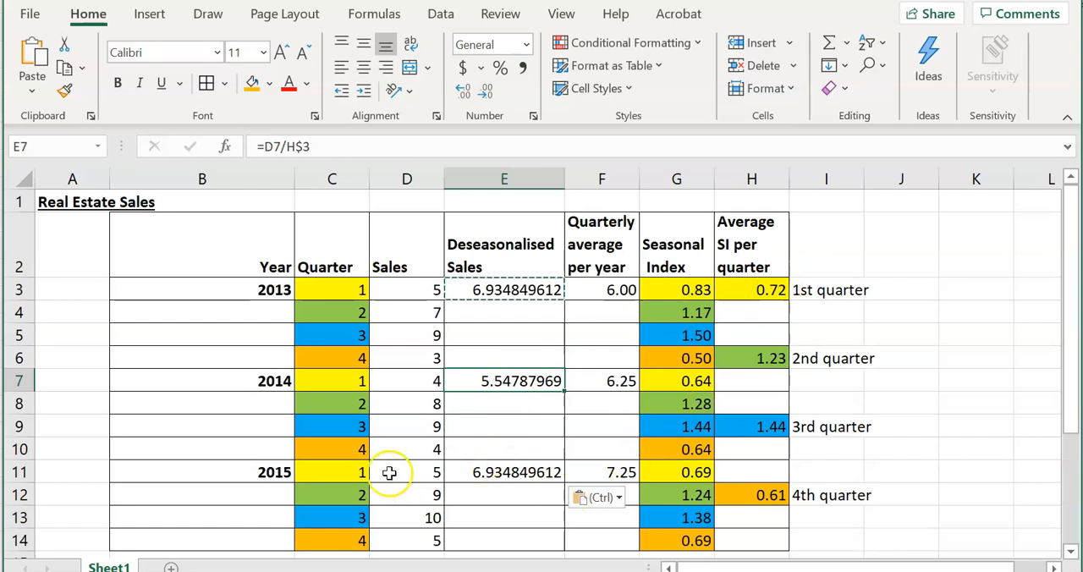
left_click(488, 475)
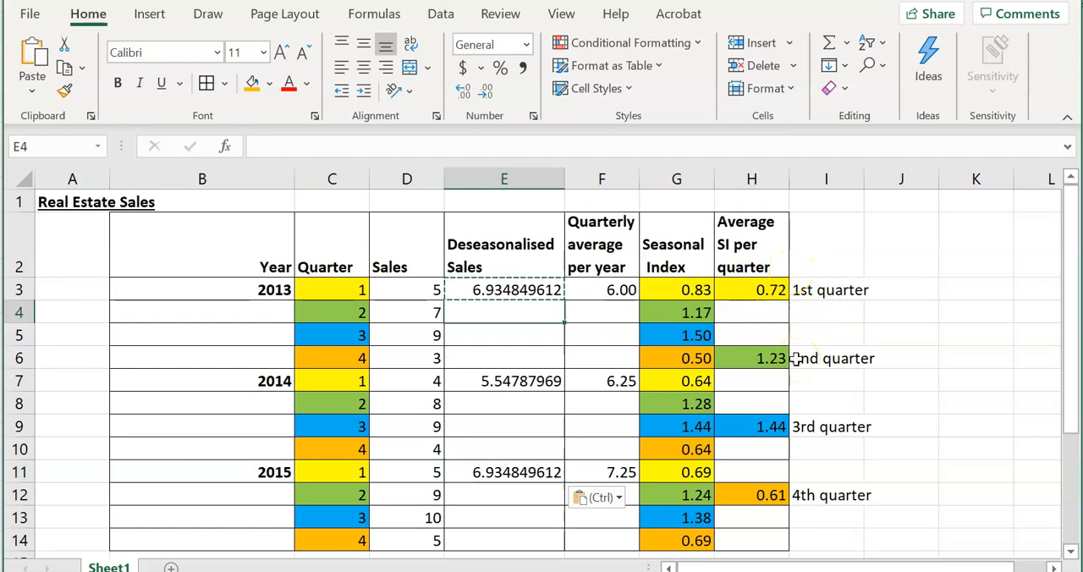
Calculate the deseasonalised sales for the 2nd quarter of 2013 by entering =D4/H$6 in E4
type("=")
left_click(418, 318)
type("/")
left_click(768, 360)
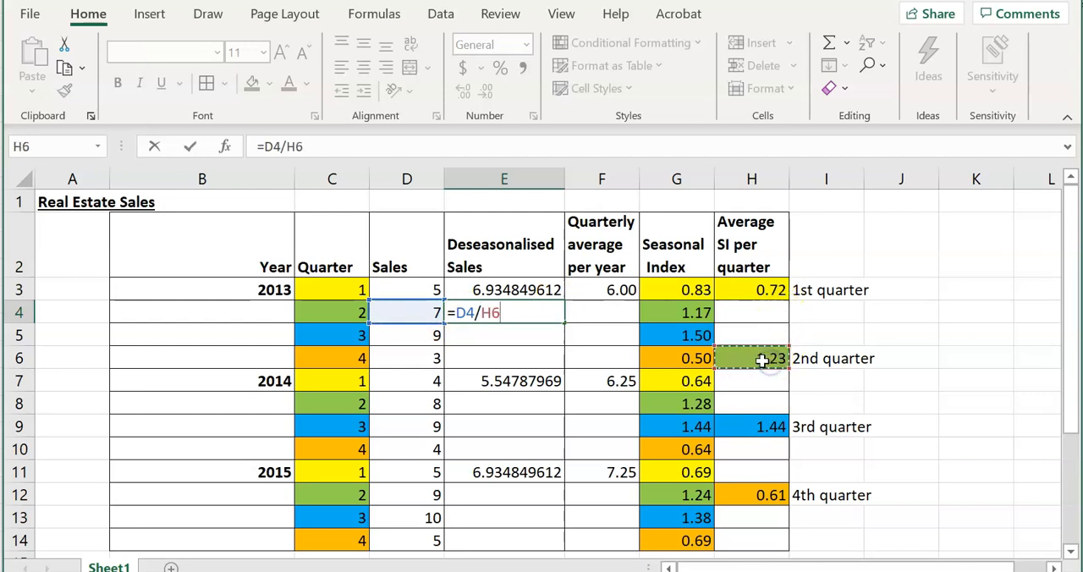
left_click(298, 149)
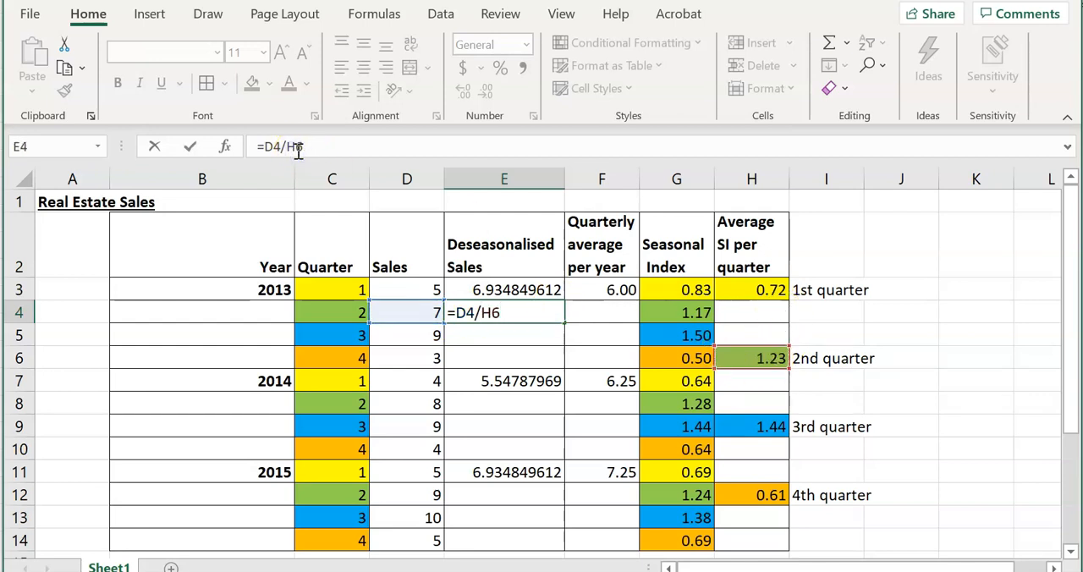
key("Return")
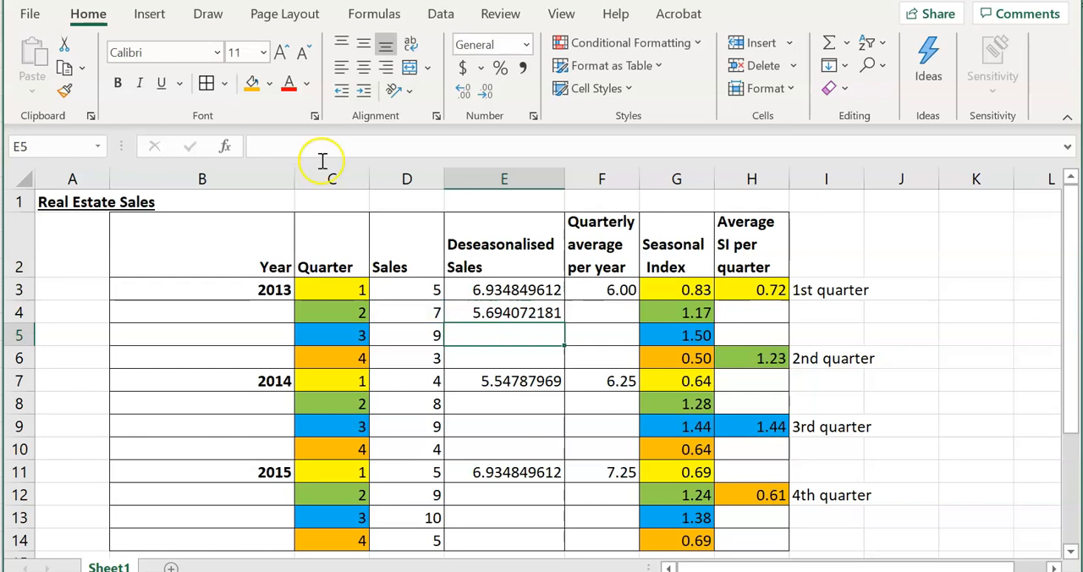
Copy the E4 formula to the 2nd quarters of 2014 and 2015 in E8 and E12, and check the copied references
left_click(545, 313)
key("ctrl+c")
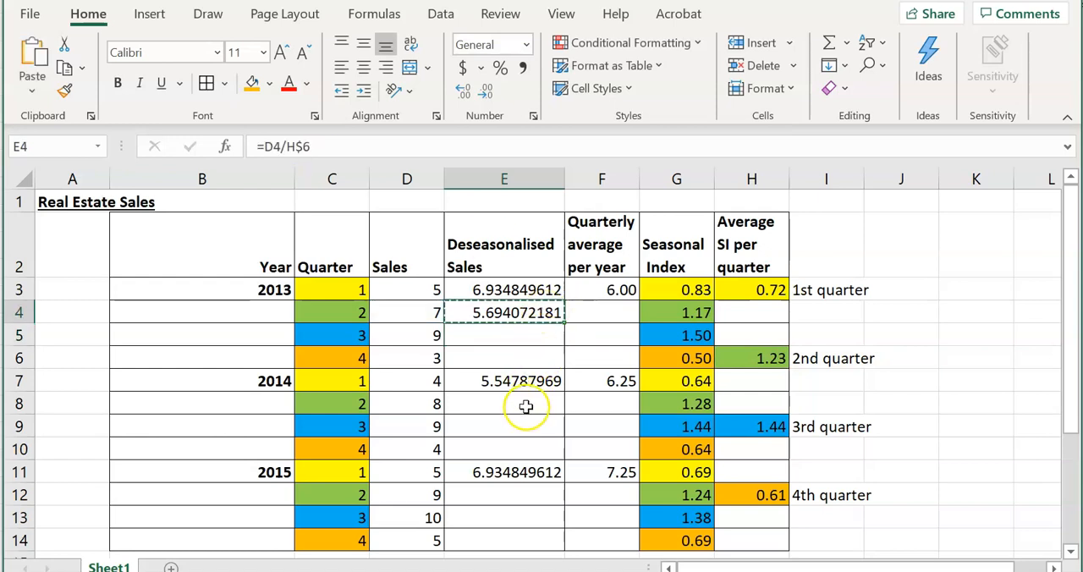
left_click(525, 404)
key("ctrl+v")
left_click(520, 498)
key("ctrl+v")
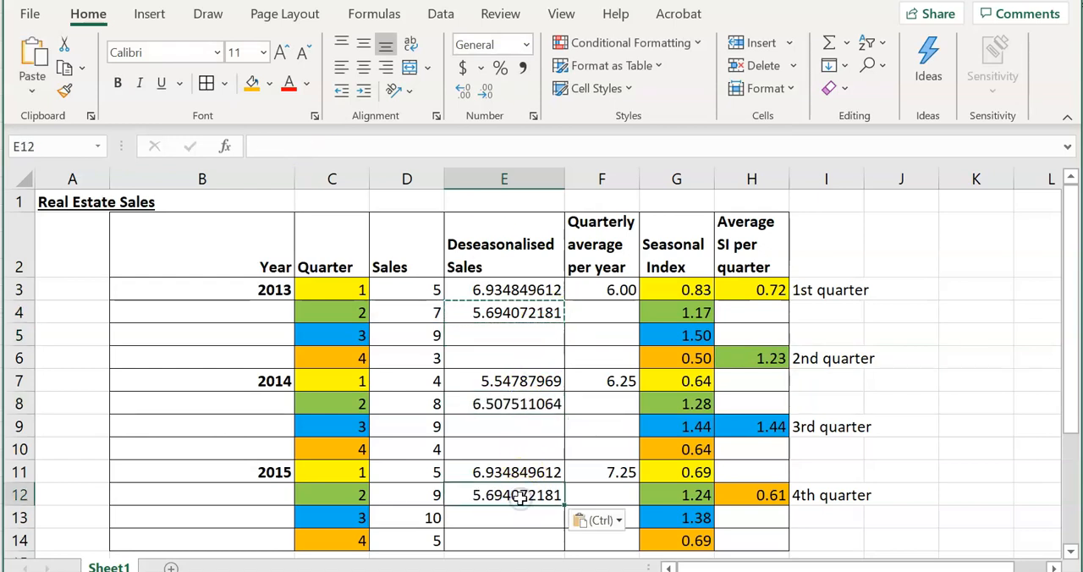
left_click(529, 407)
left_click(536, 493)
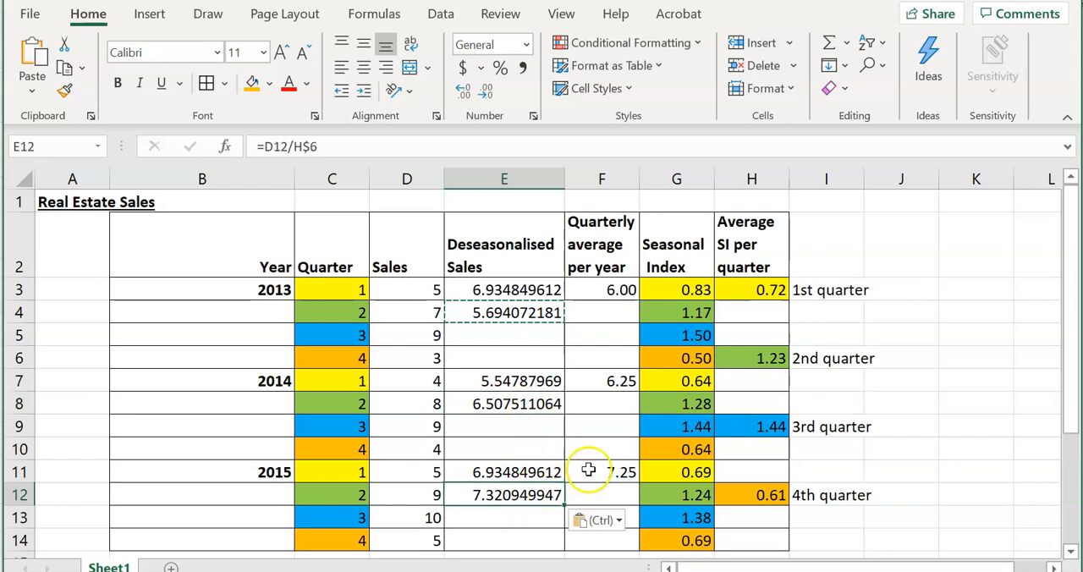
Calculate the deseasonalised sales for the 3rd quarter of 2013 by entering =D5/H9 in E5
left_click(523, 333)
type("=")
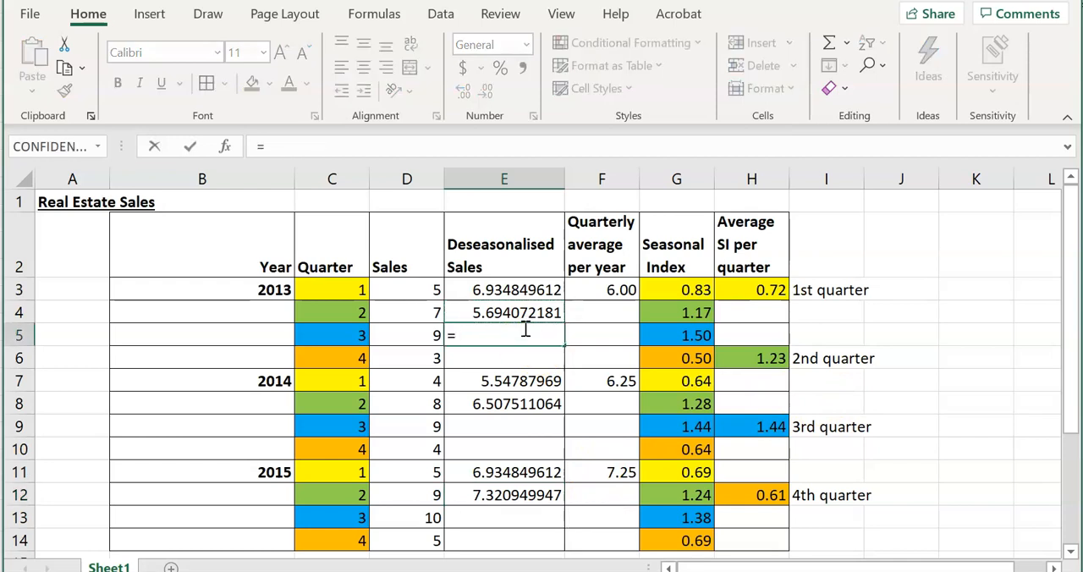
left_click(401, 335)
type("/")
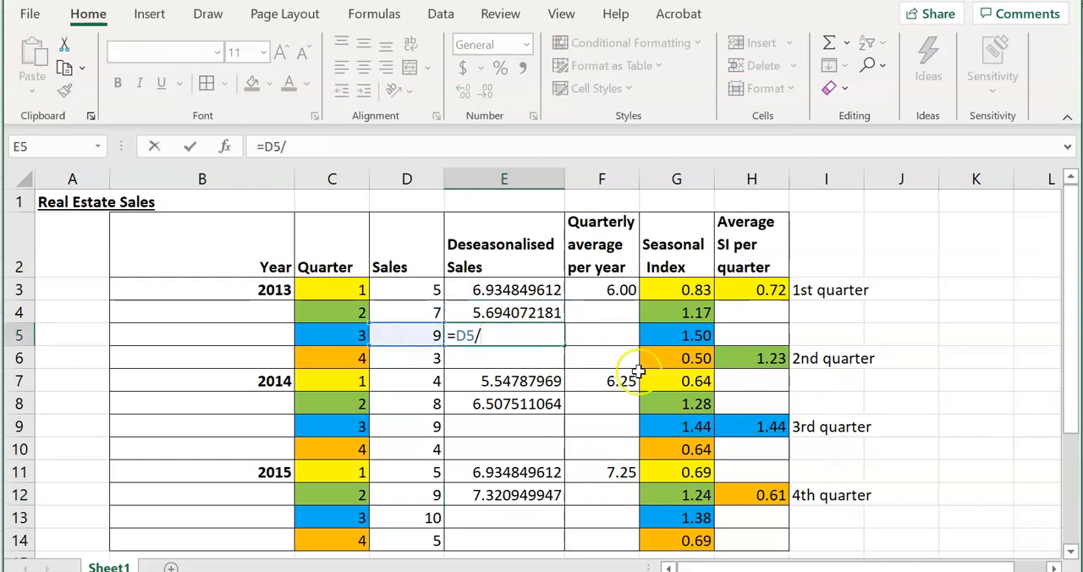
left_click(757, 425)
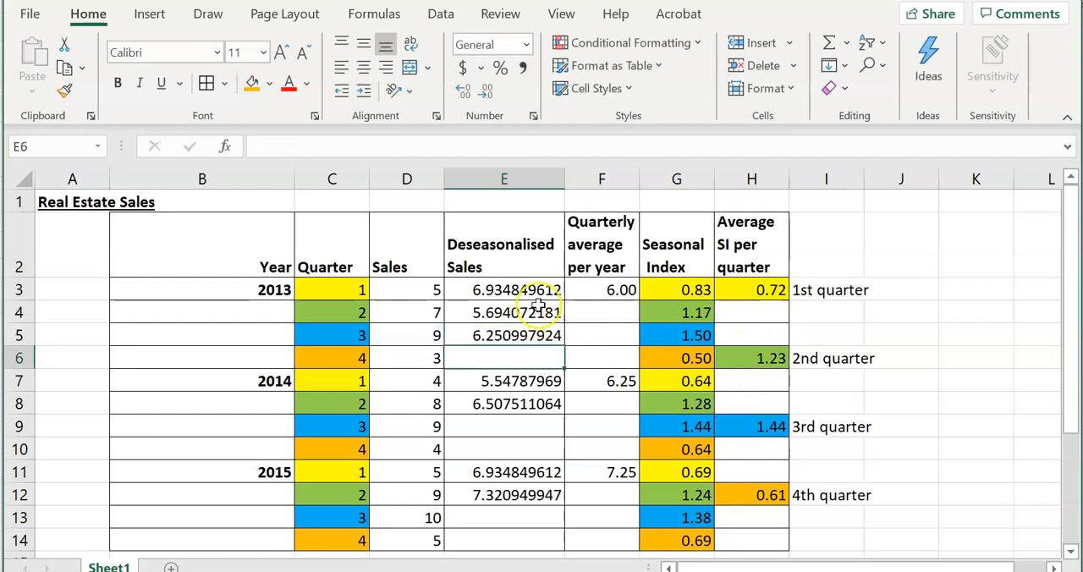
Lock the row of the seasonal index reference in E5 so the formula reads =D5/H$9
left_click(531, 333)
left_click(294, 146)
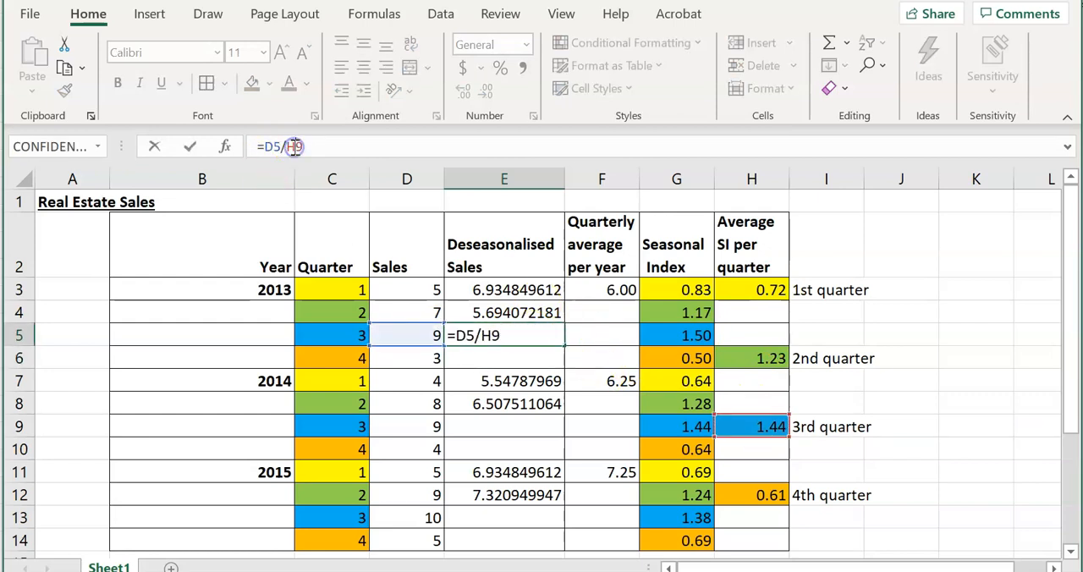
type("$")
key("Return")
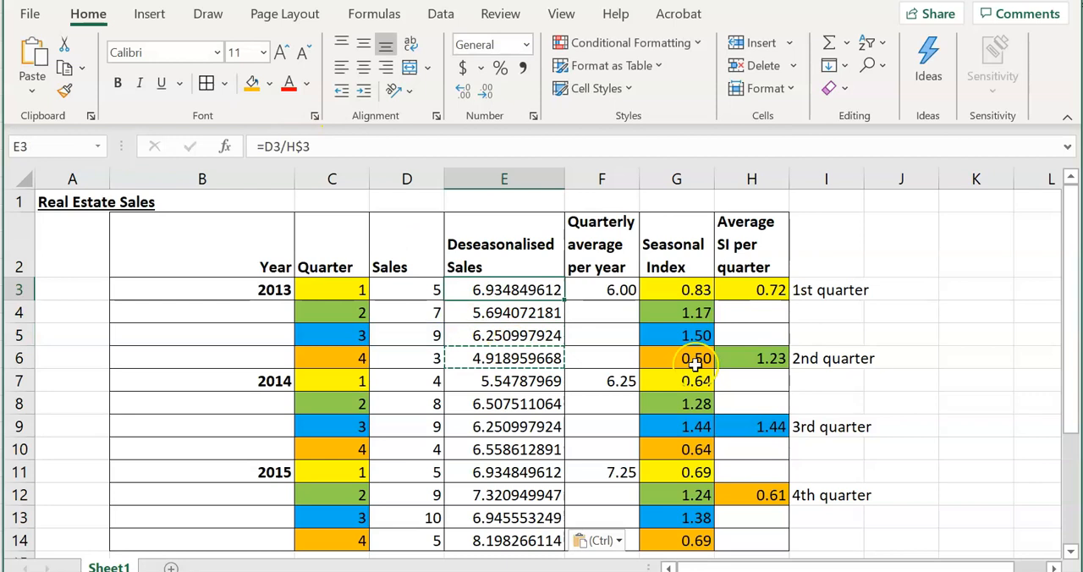
Check the seasonal index references in the deseasonalised sales formulas from E3 down to E14
key("Down")
key("Down")
key("Down")
key("Down")
key("Down")
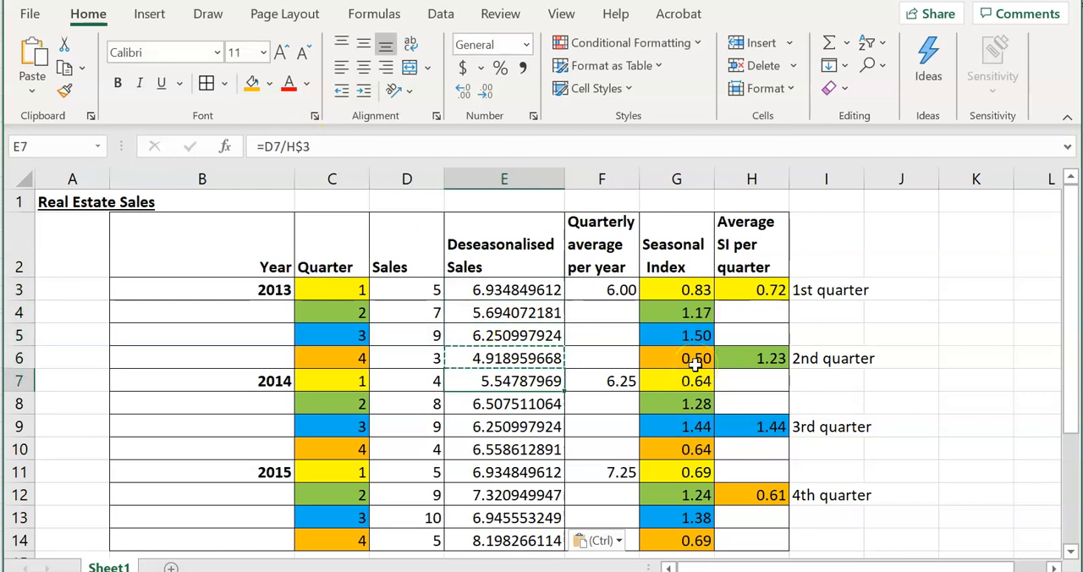
key("Down")
key("Down")
key("Down")
key("Down")
key("Down")
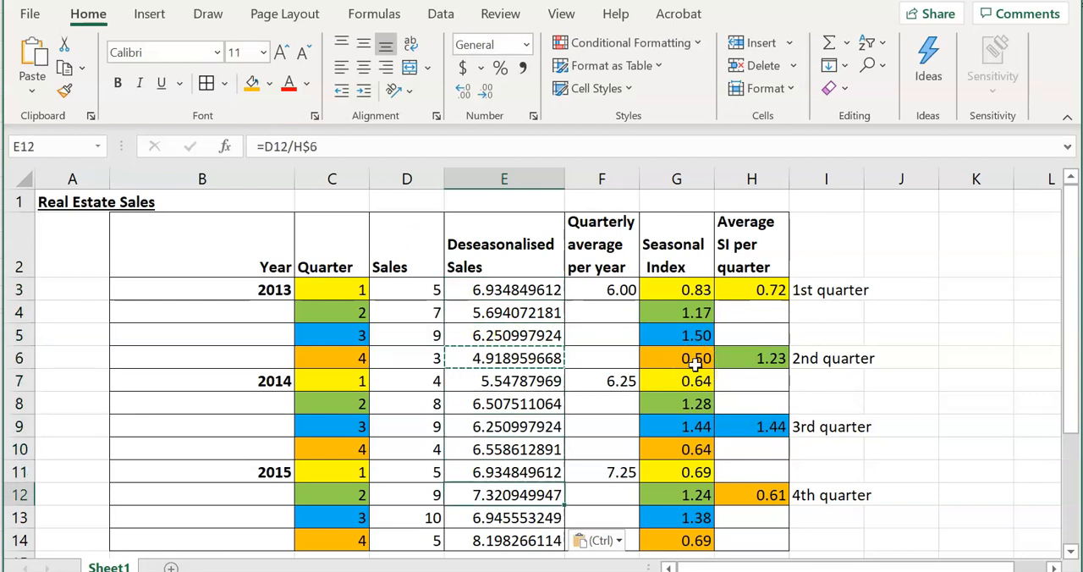
key("Down")
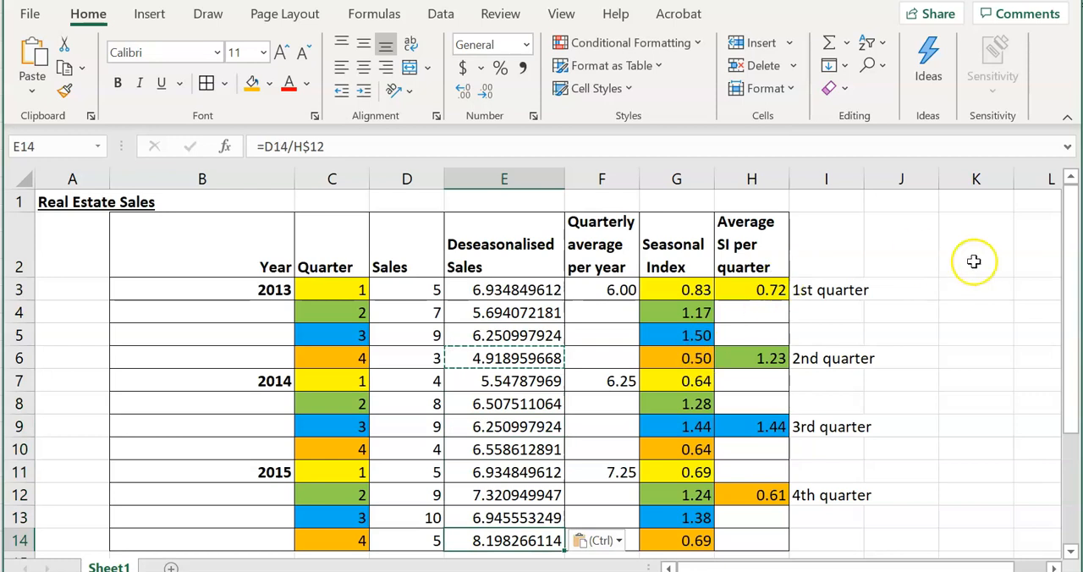
left_click(516, 290)
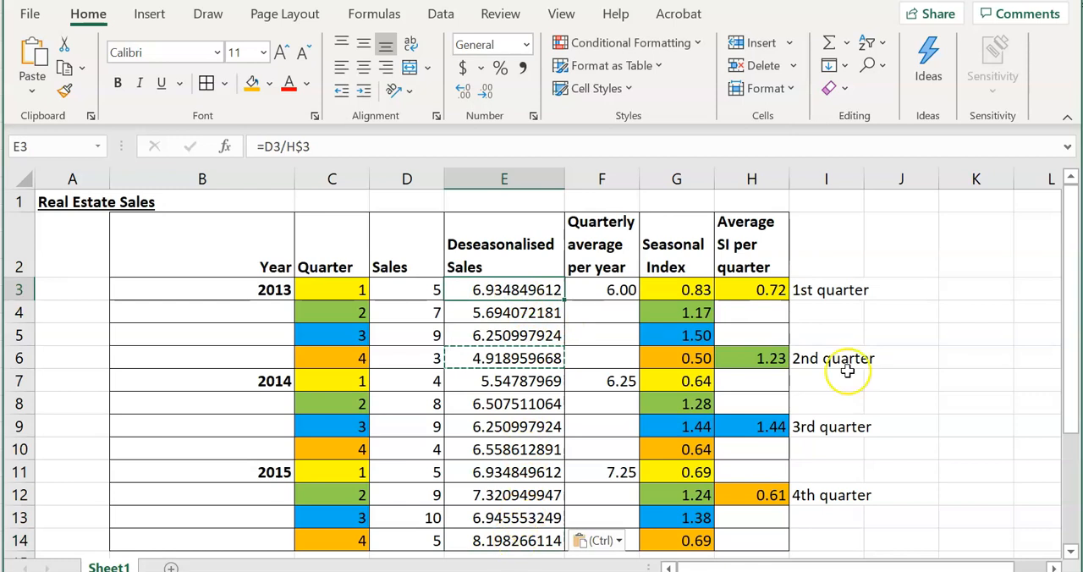
left_click(948, 311)
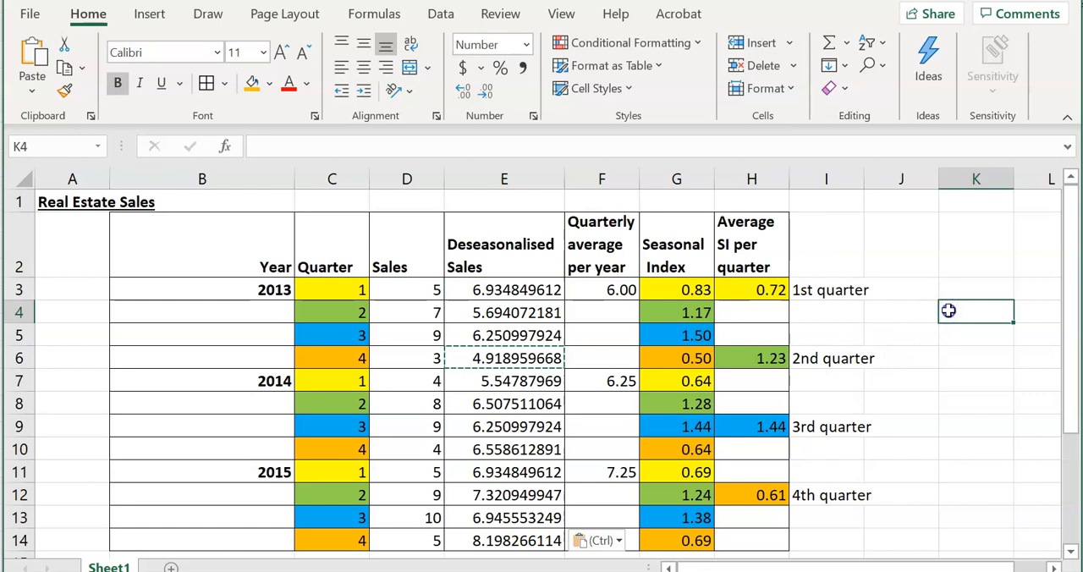
double_click(948, 310)
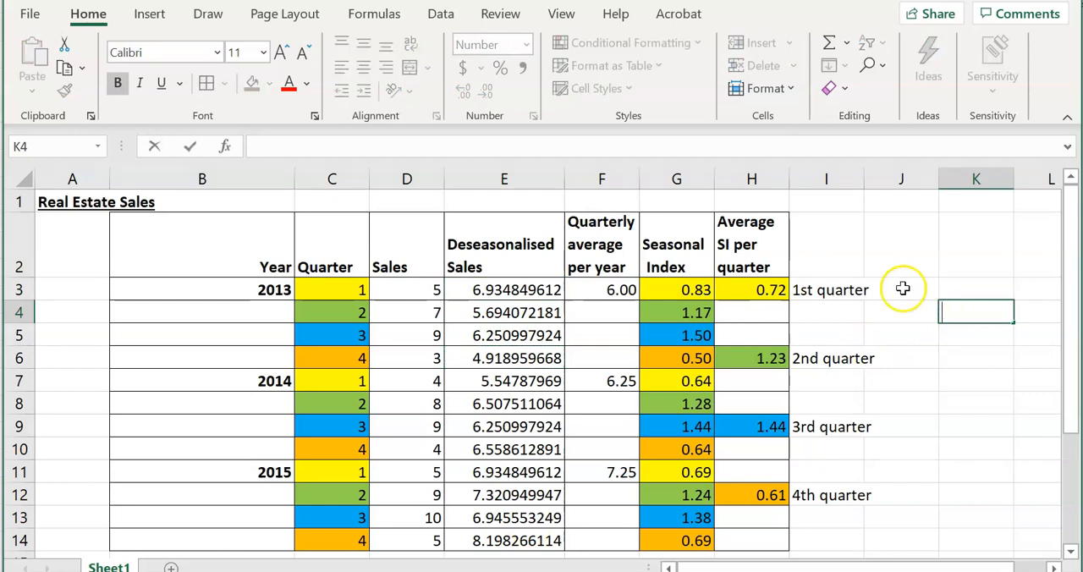
Format the deseasonalised sales in E3:E14 as numbers with no decimal places
left_click(495, 289)
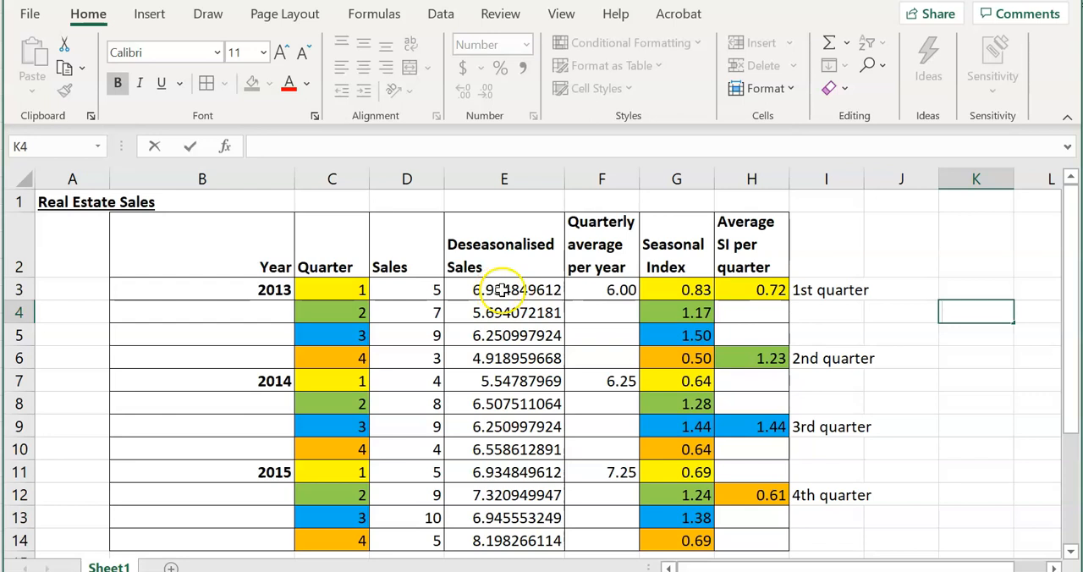
left_click(508, 290)
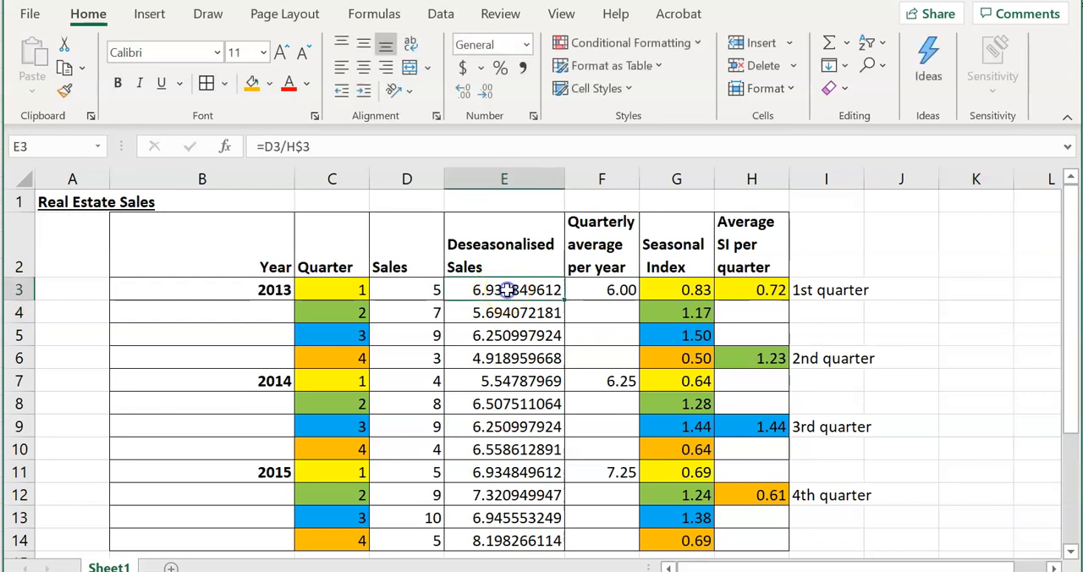
left_click(510, 541, "shift")
right_click(510, 541)
left_click(621, 435)
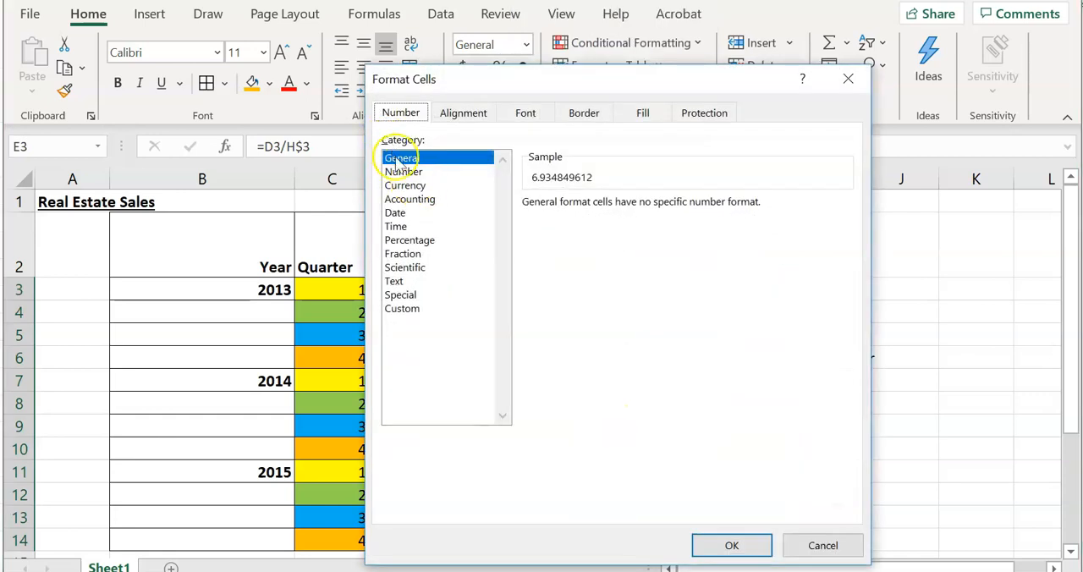
left_click(406, 172)
left_click(652, 209)
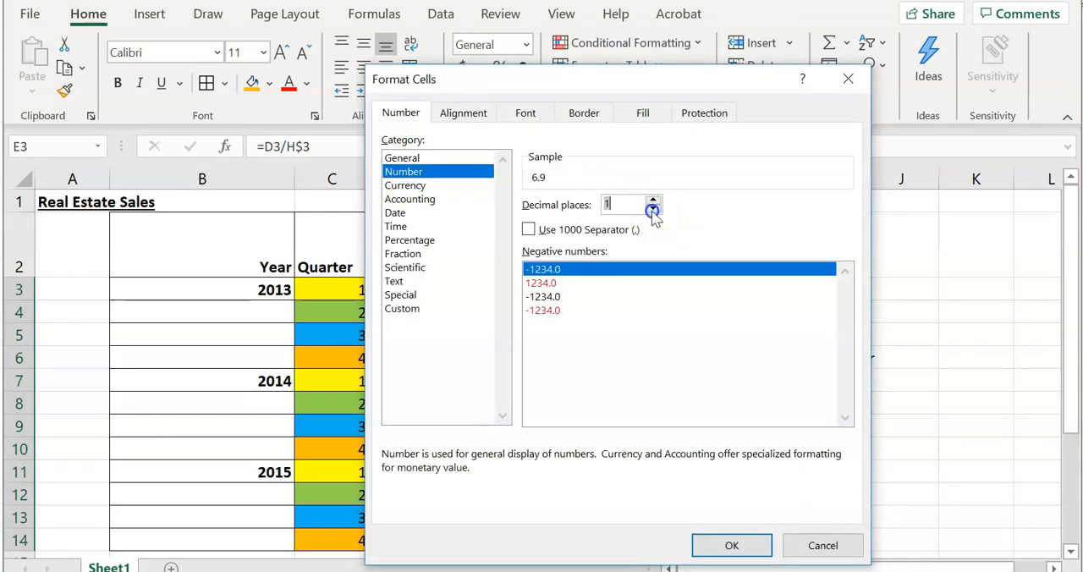
left_click(752, 548)
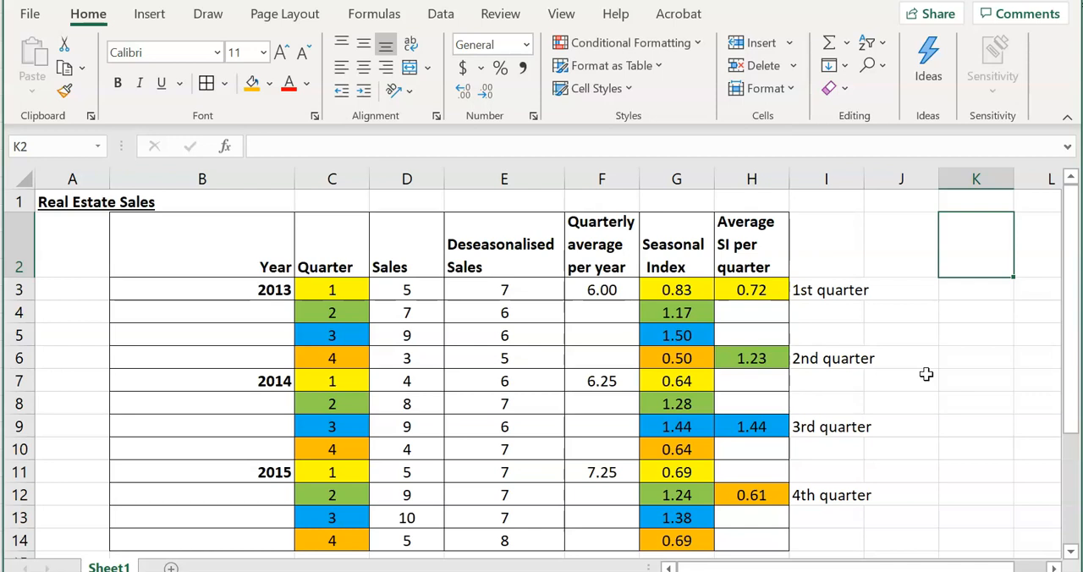
left_click(888, 276)
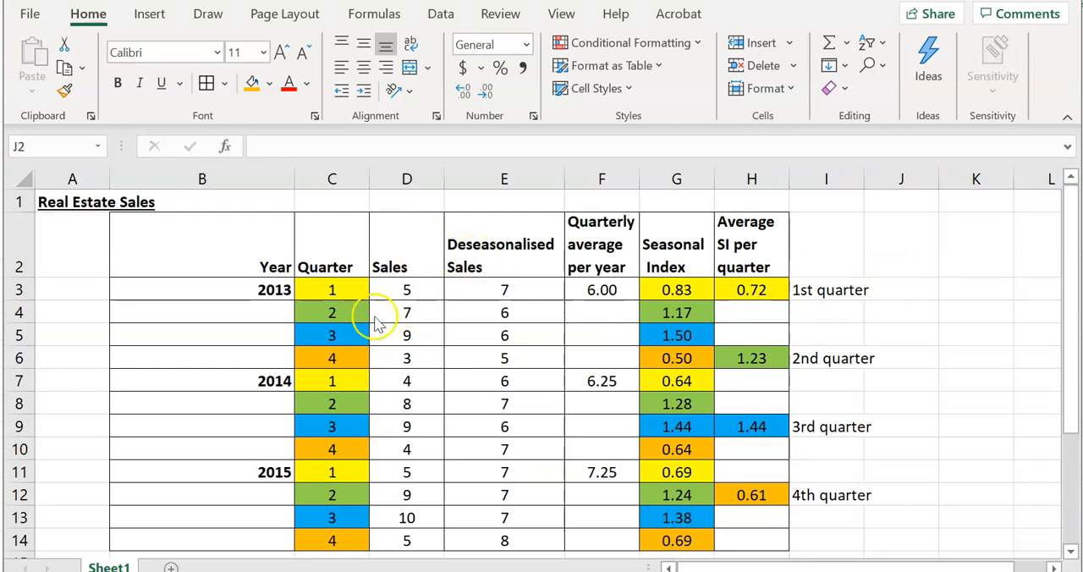
Fill the years 2013, 2014 and 2015 down the Year column so every quarter in B3:B14 has its year
left_click(272, 314)
left_click(280, 289)
left_click_drag(292, 294, 290, 542)
left_click(278, 385)
left_click(280, 472)
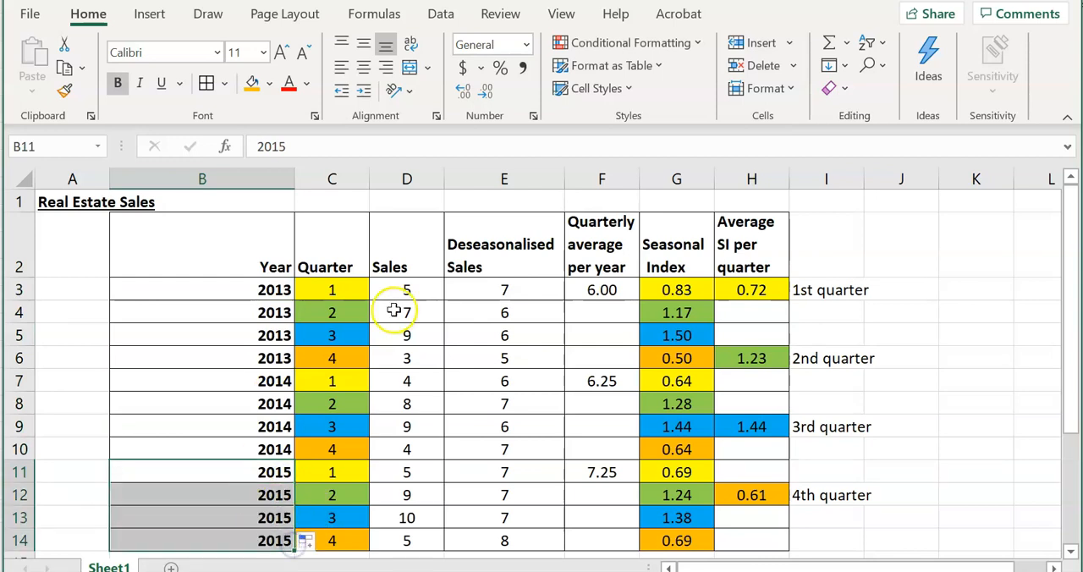
Create a PivotChart and PivotTable from the range B2:E14 on a new worksheet
left_click(243, 252)
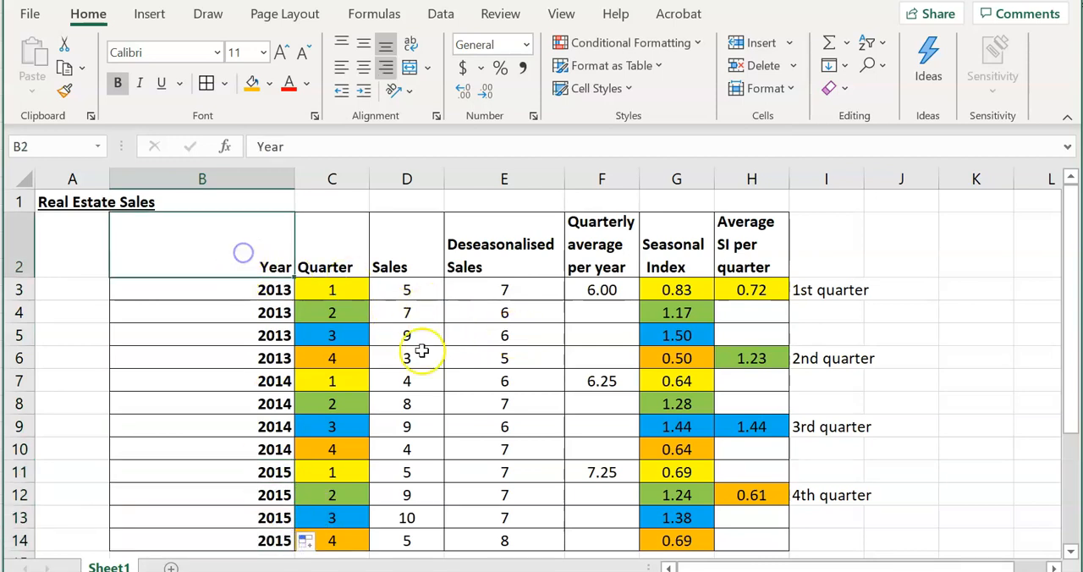
left_click_drag(243, 252, 518, 539)
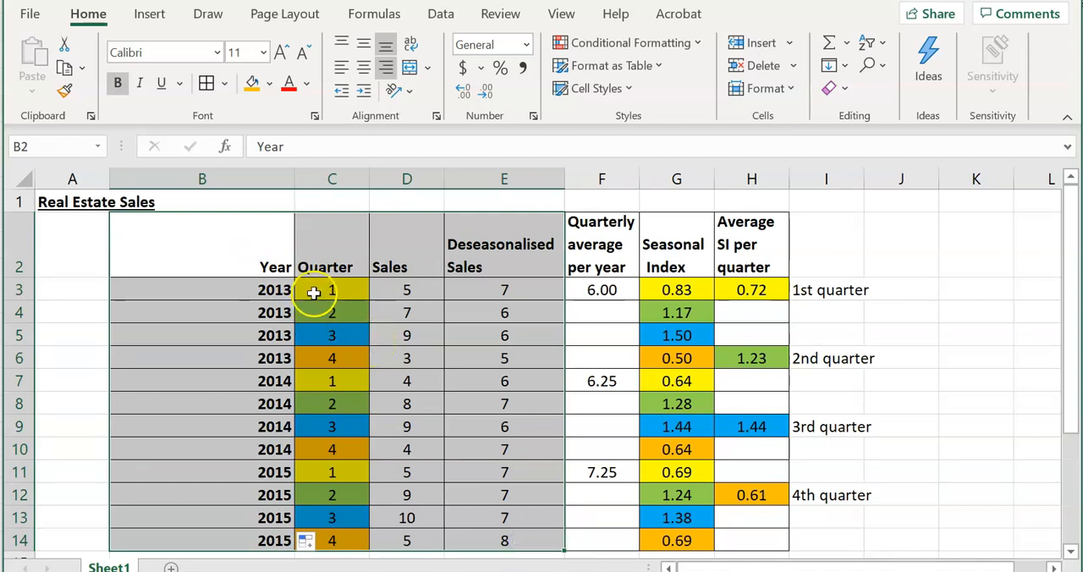
left_click(152, 16)
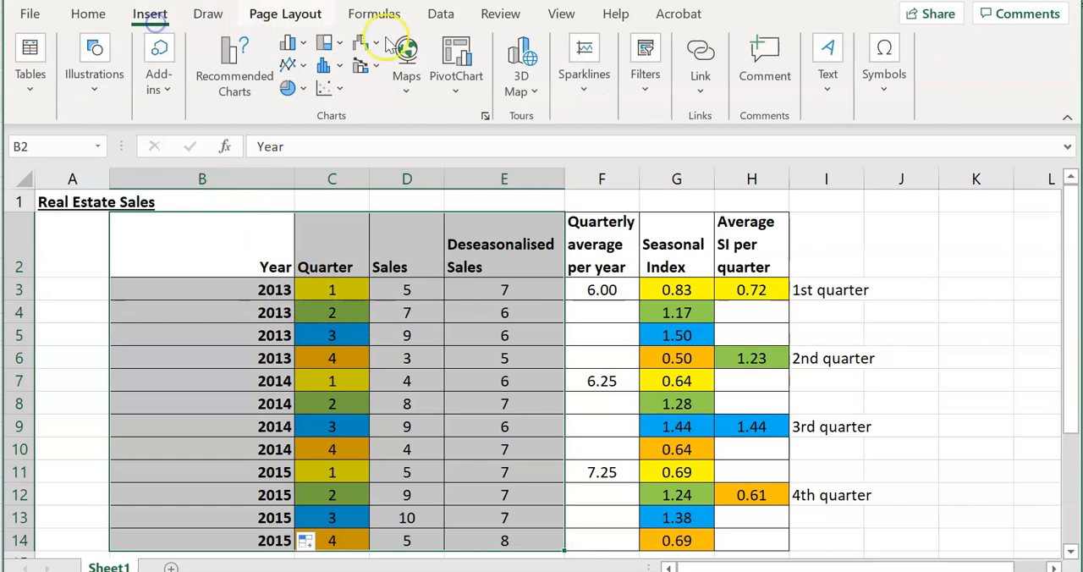
left_click(455, 85)
left_click(499, 149)
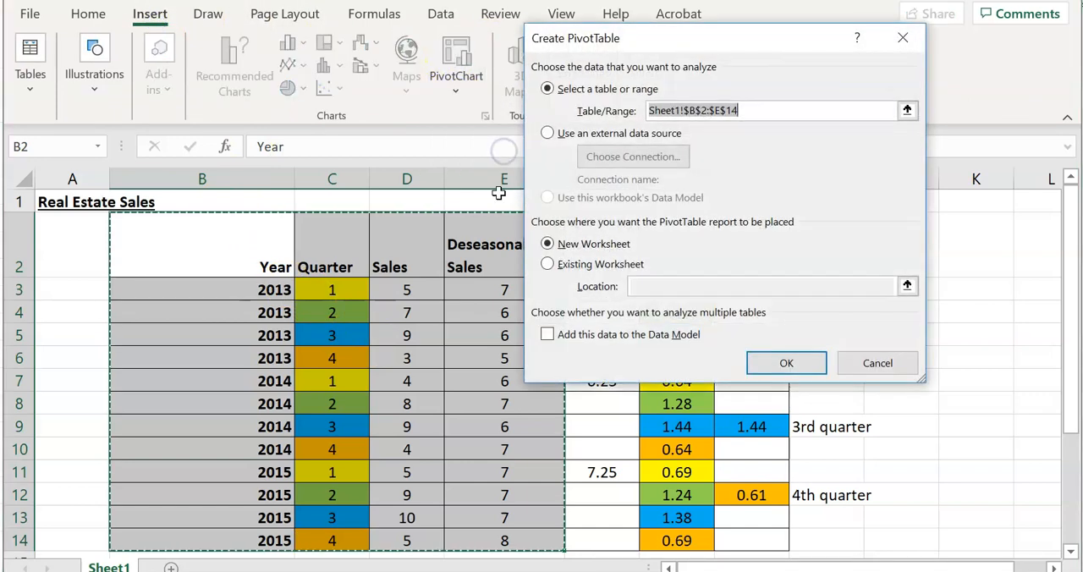
left_click(798, 370)
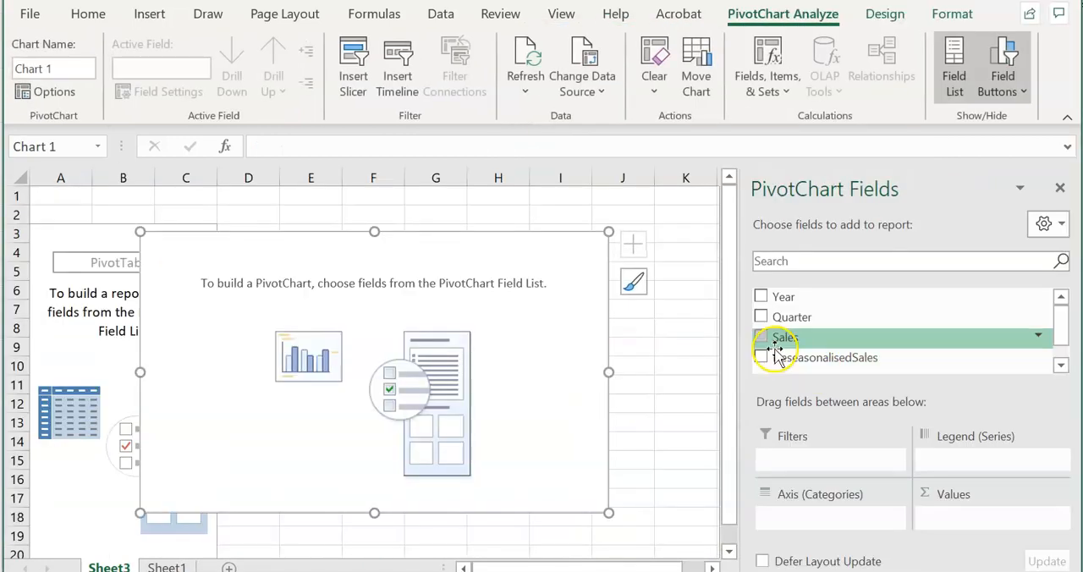
Use Year and Quarter as the PivotChart's axis categories and Sales and DeseasonalisedSales as its summed values
left_click_drag(858, 297, 829, 514)
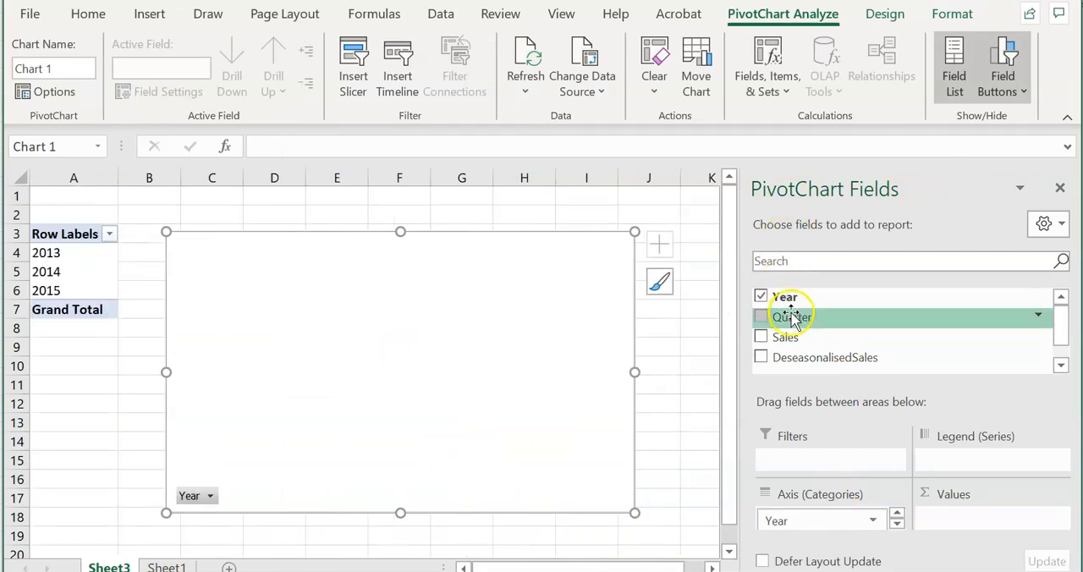
left_click_drag(791, 320, 838, 529)
left_click_drag(785, 334, 952, 511)
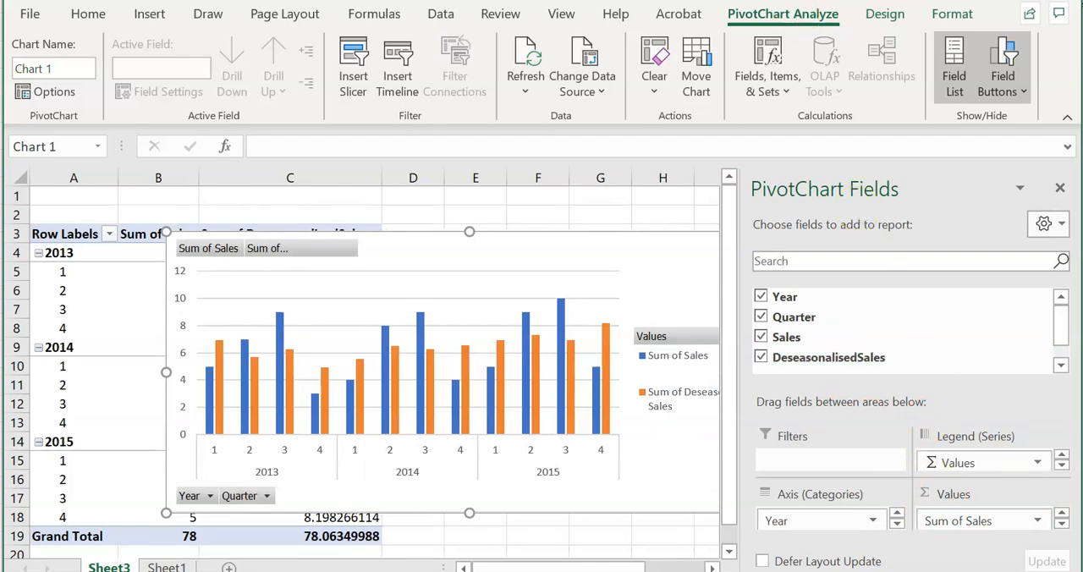
Change the PivotChart's type from clustered column to Line with Markers
left_click(885, 14)
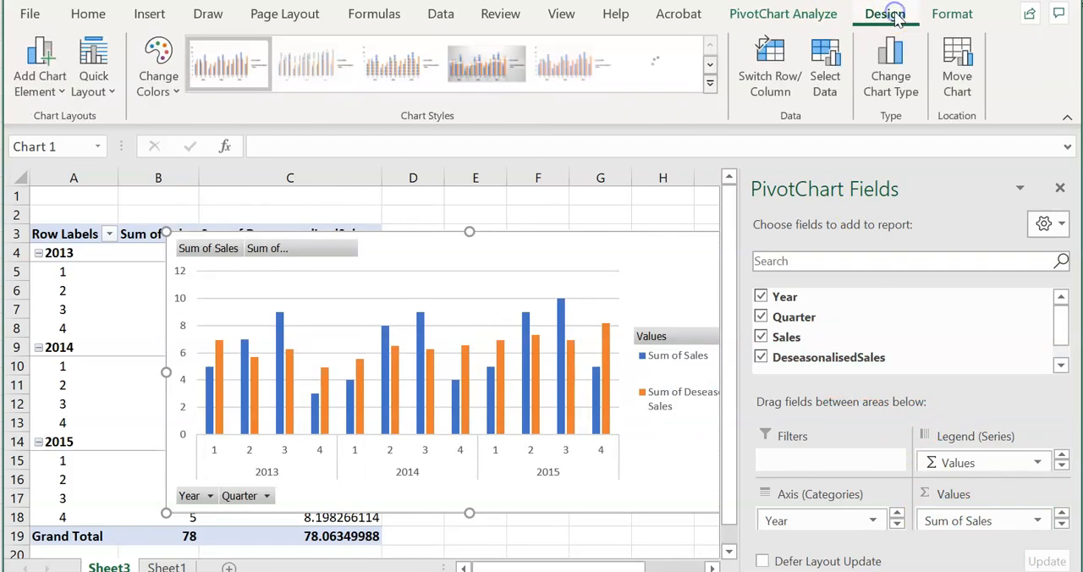
left_click(891, 76)
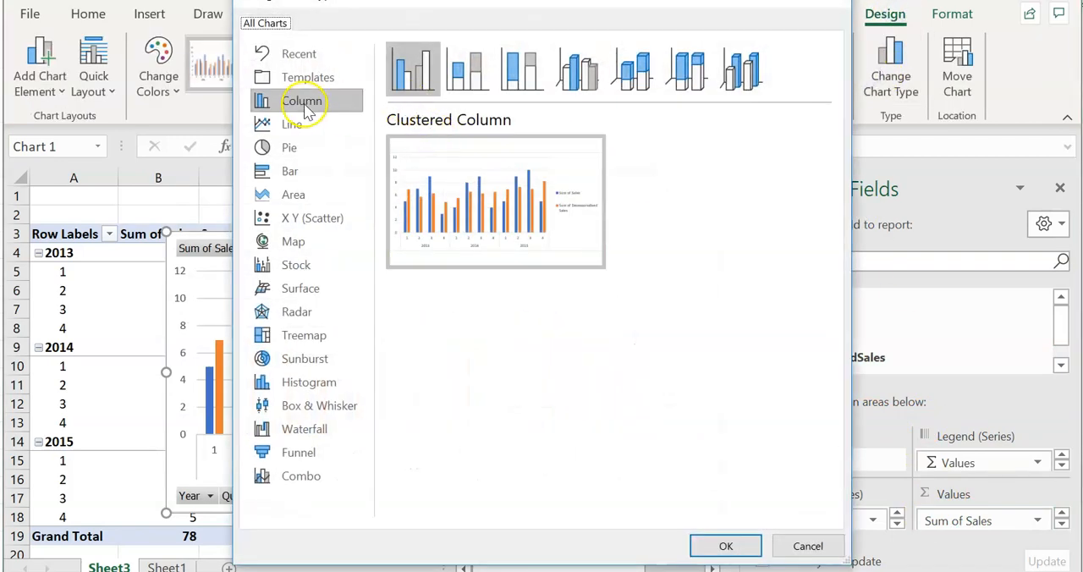
left_click(288, 124)
left_click(577, 61)
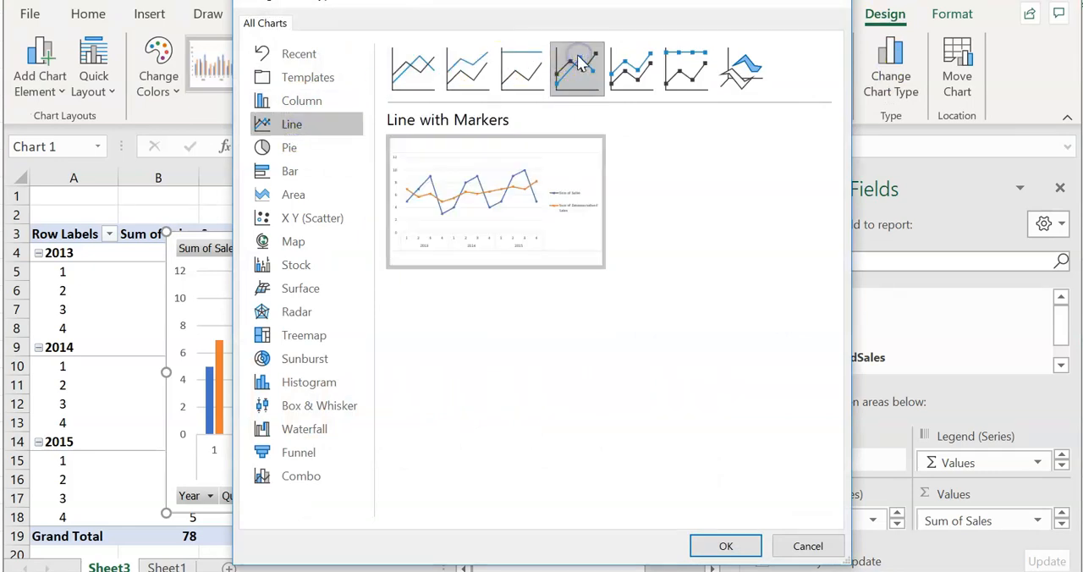
left_click(727, 547)
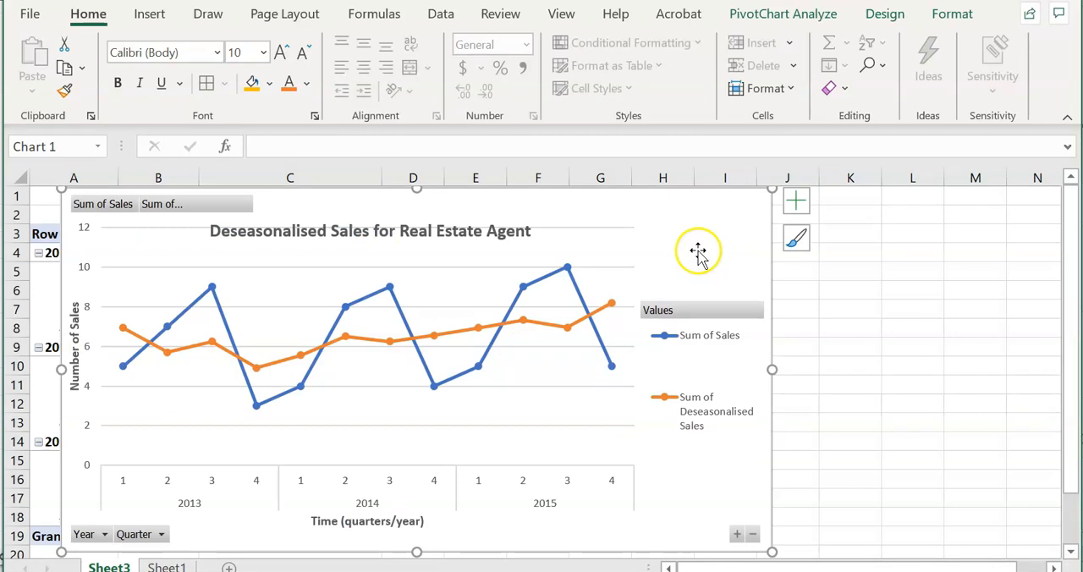
Add a linear trendline to the deseasonalised sales series in the chart
left_click(522, 320)
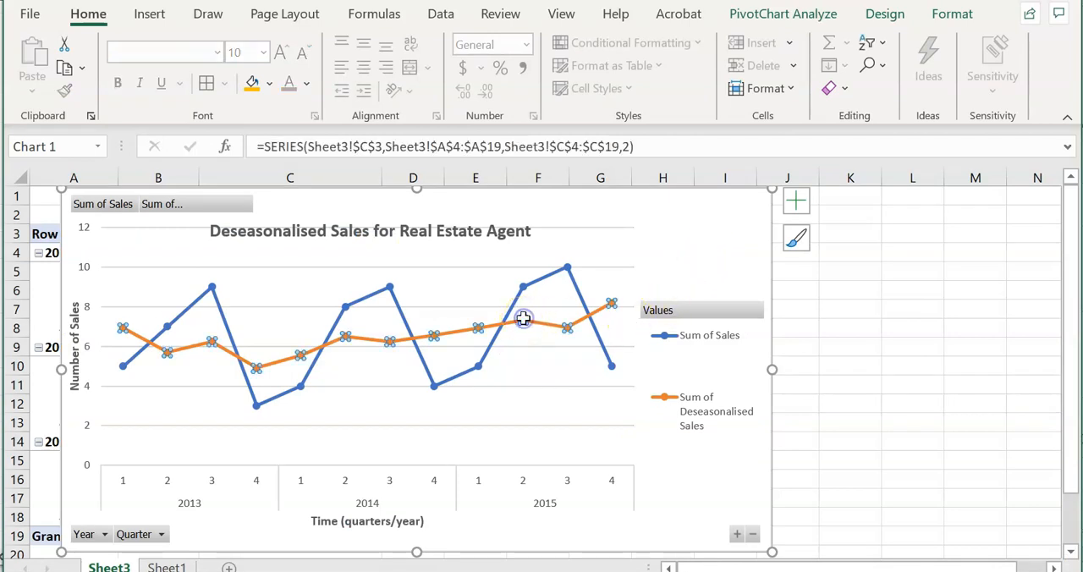
right_click(523, 319)
left_click(648, 271)
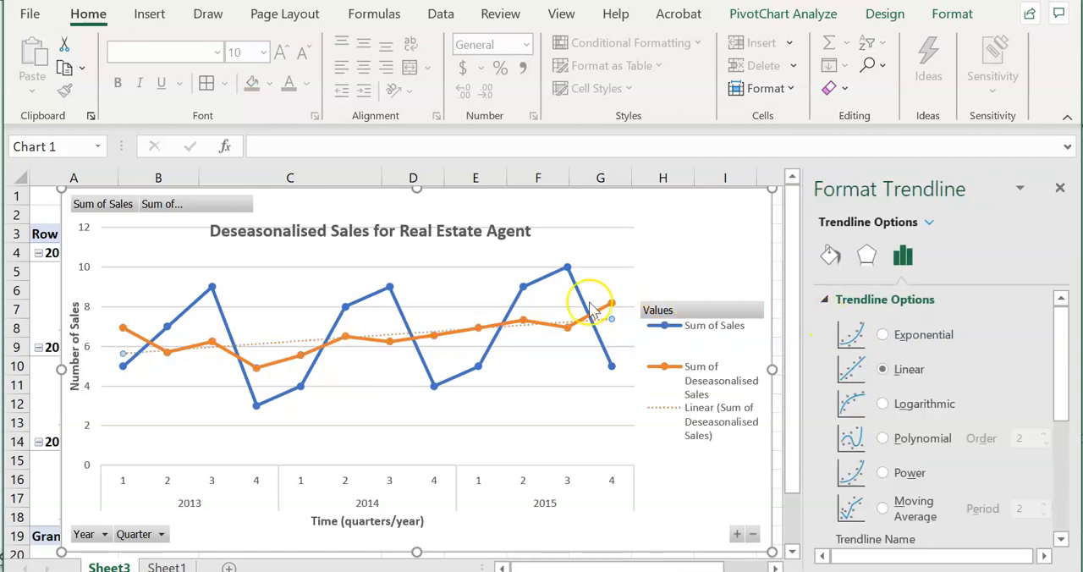
Display the trendline's equation and R-squared value on the chart and move their label into the clear area below the 2015 lines
scroll(941, 398, "down", 2)
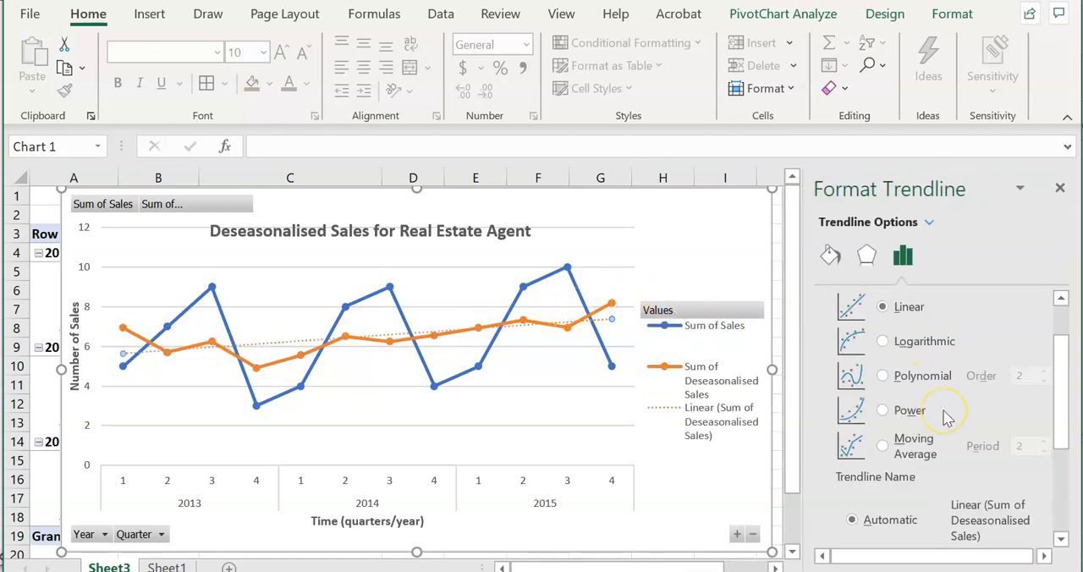
scroll(946, 418, "down", 6)
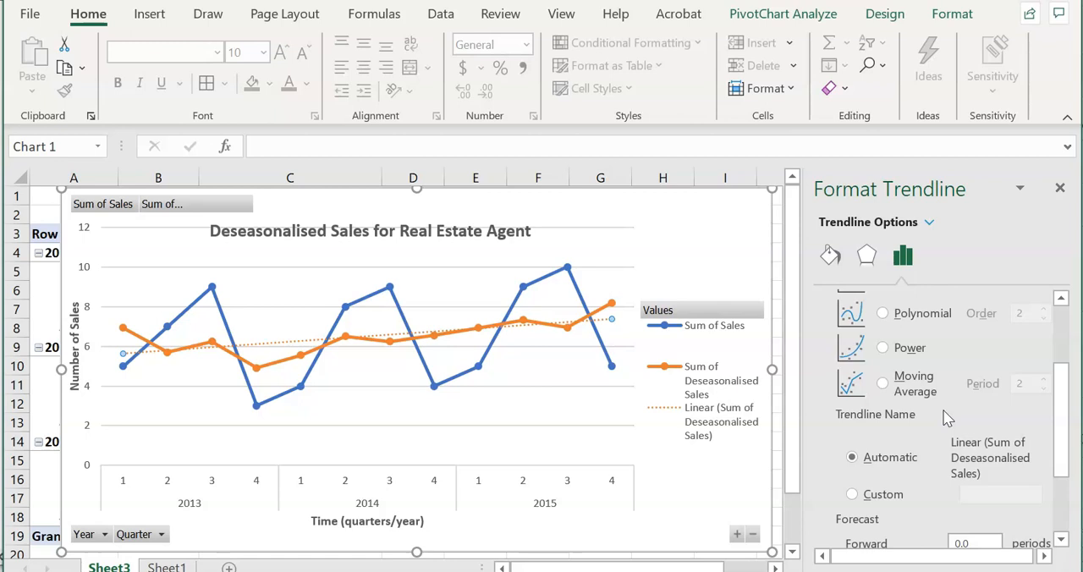
left_click(911, 526)
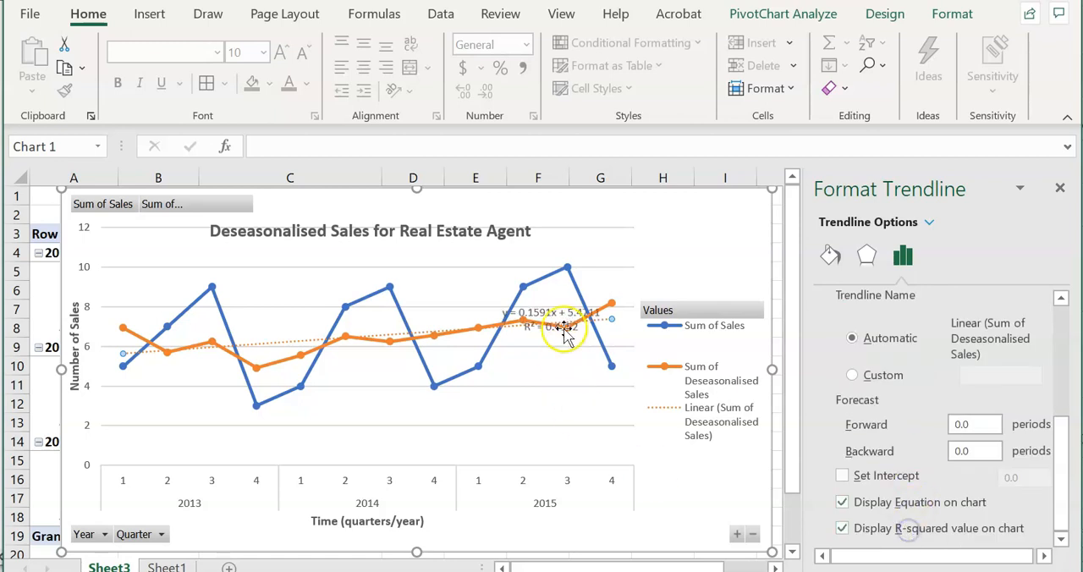
left_click_drag(550, 316, 529, 397)
left_click_drag(558, 437, 531, 430)
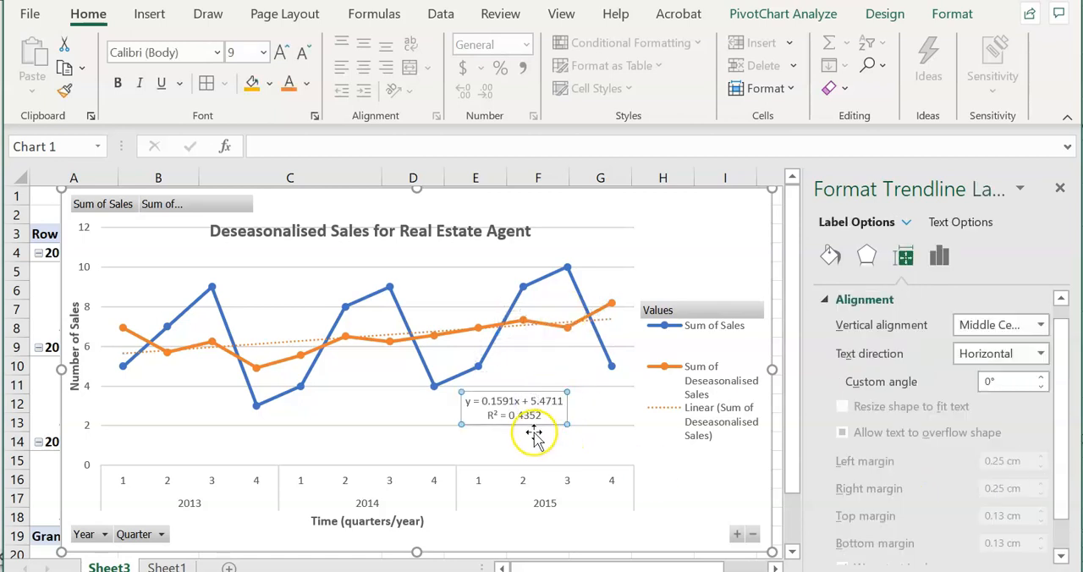
Make the deseasonalised sales trendline's equation label larger, bold and orange, and close its formatting options
left_click(665, 234)
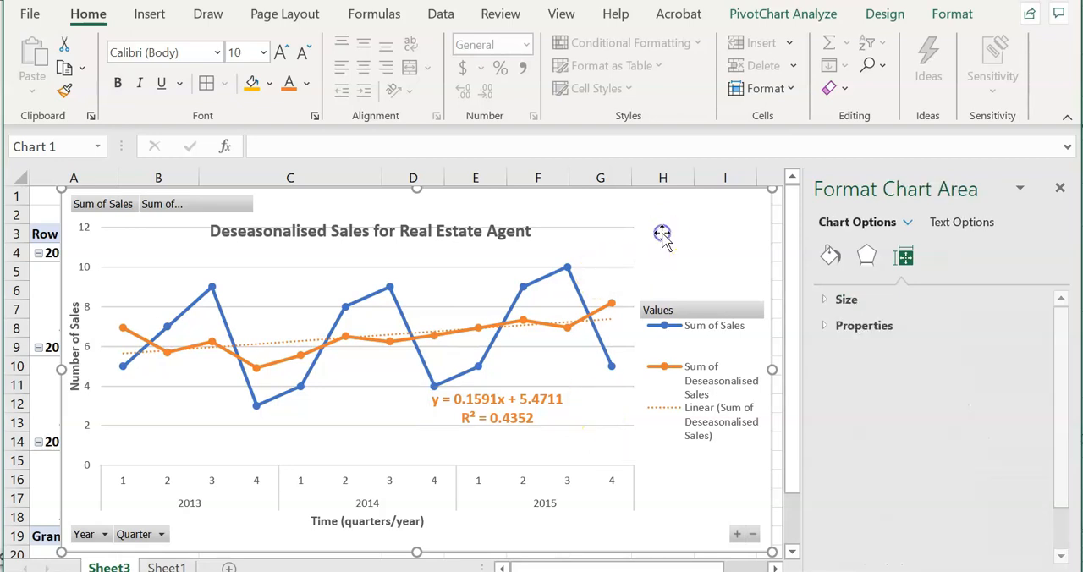
left_click(1059, 188)
Add a linear trendline to the actual sales series in the chart
left_click(533, 282)
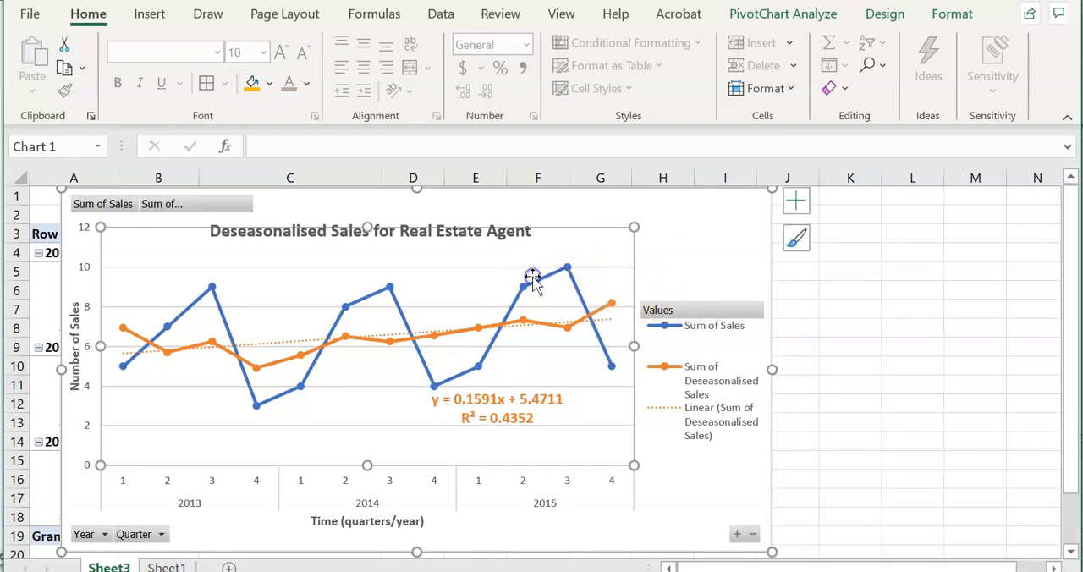
left_click(563, 274)
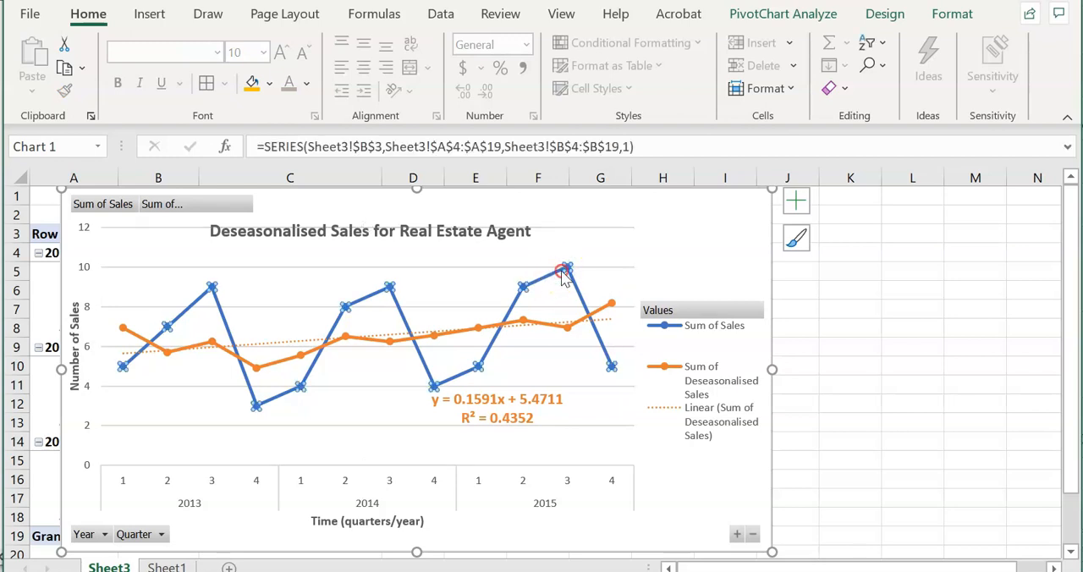
right_click(563, 274)
left_click(638, 233)
Display the actual sales trendline's equation and R-squared value, placing their label in bold blue between the 2014 and 2015 peaks
scroll(906, 443, "down", 3)
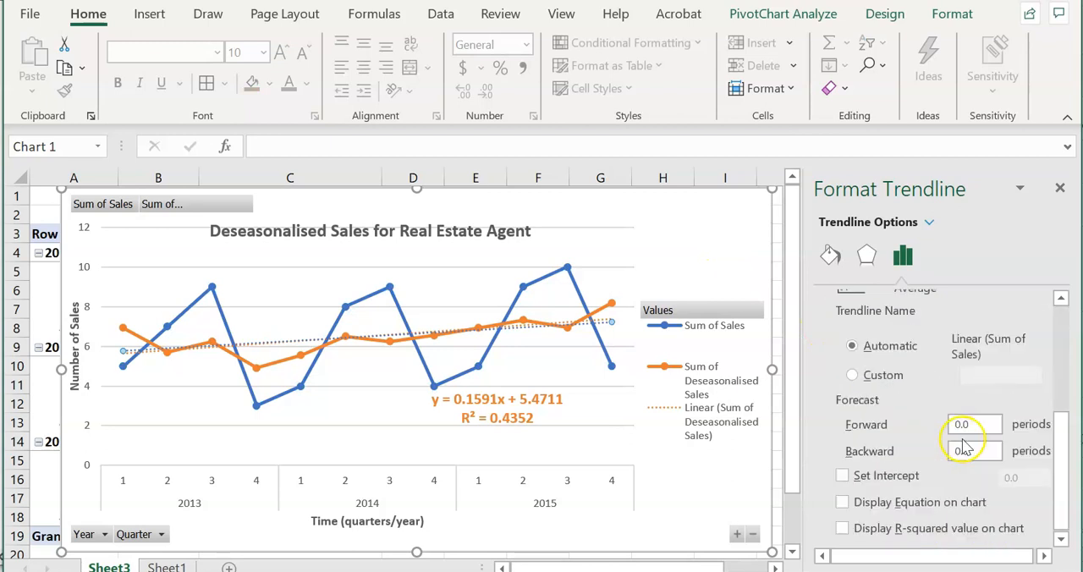
left_click(948, 527)
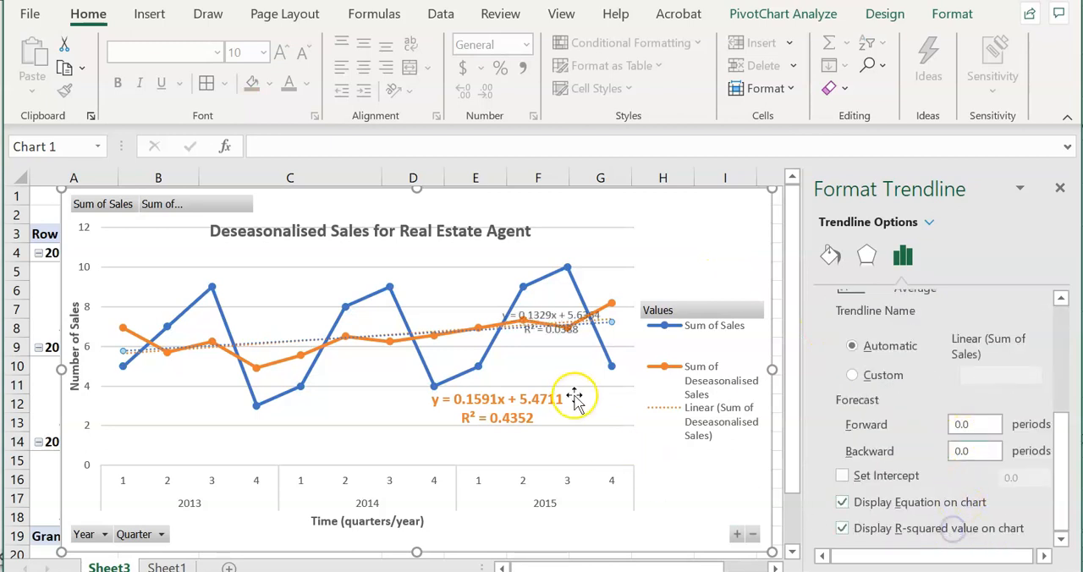
left_click(674, 240)
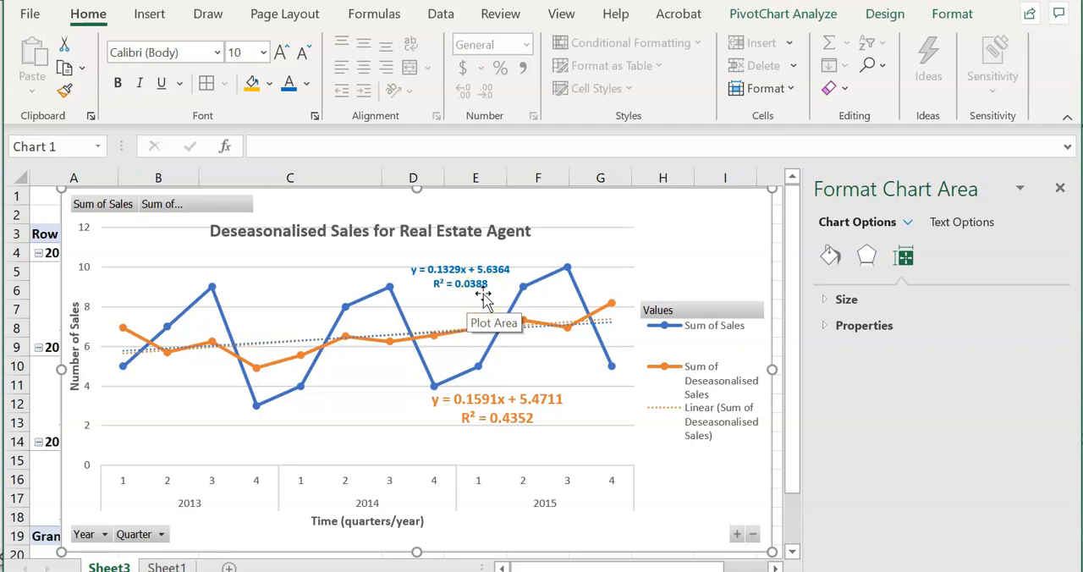
left_click(586, 250)
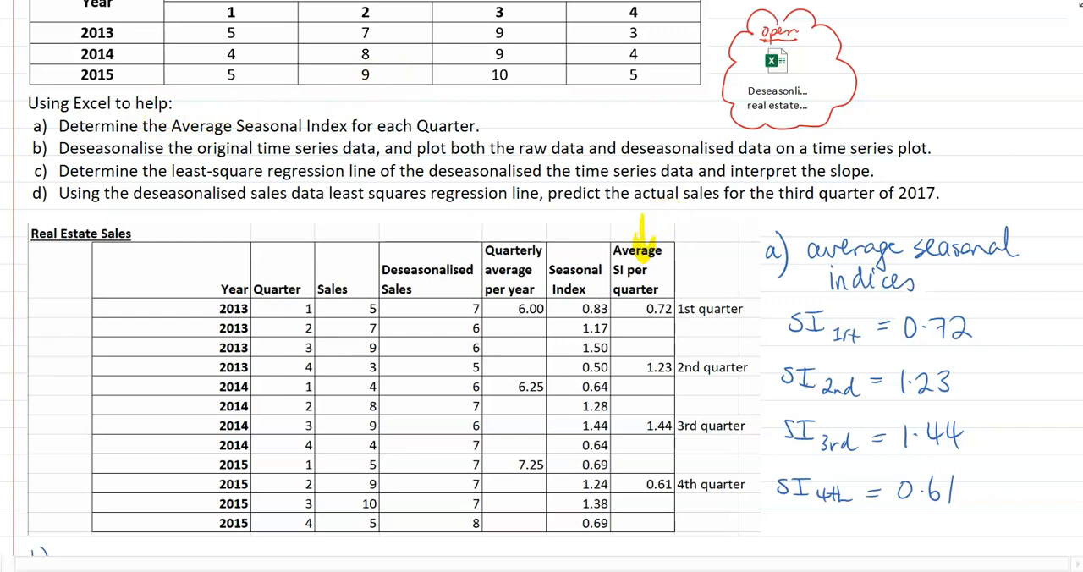
Switch to the lesson notes and handwrite "a)" in green above the Average SI per quarter column
left_click_drag(627, 224, 624, 230)
left_click_drag(631, 218, 633, 234)
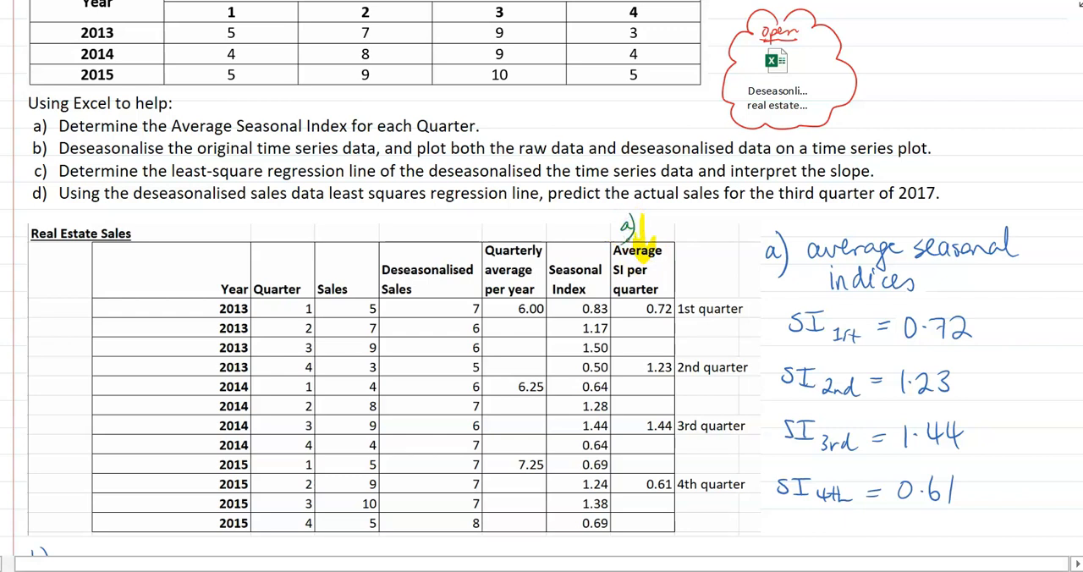